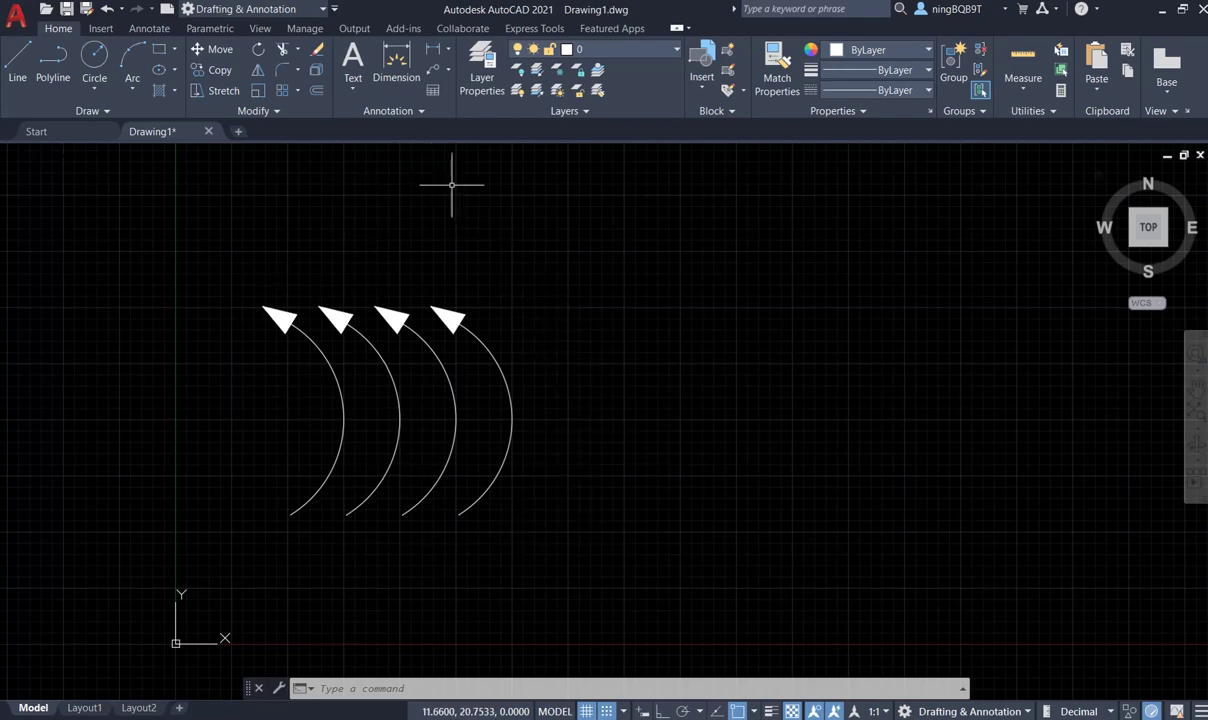
- Draw a circle by centre and radius just right of the four curved arrows
click(96, 58)
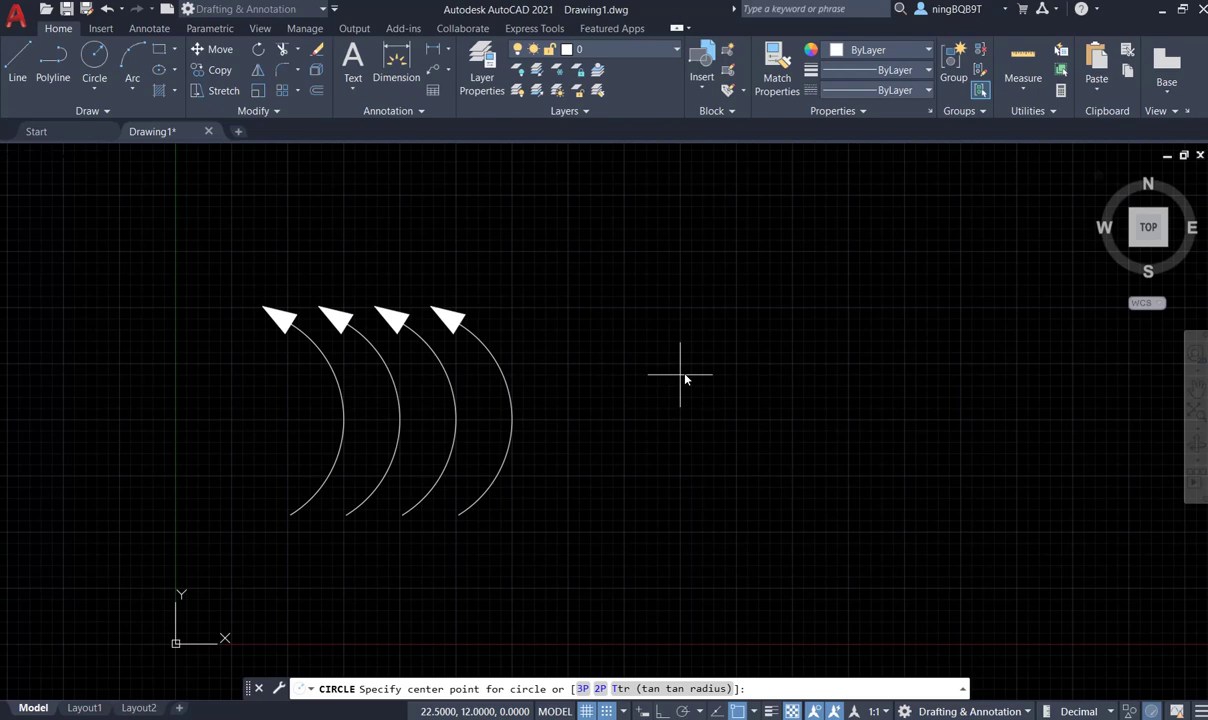
click(737, 364)
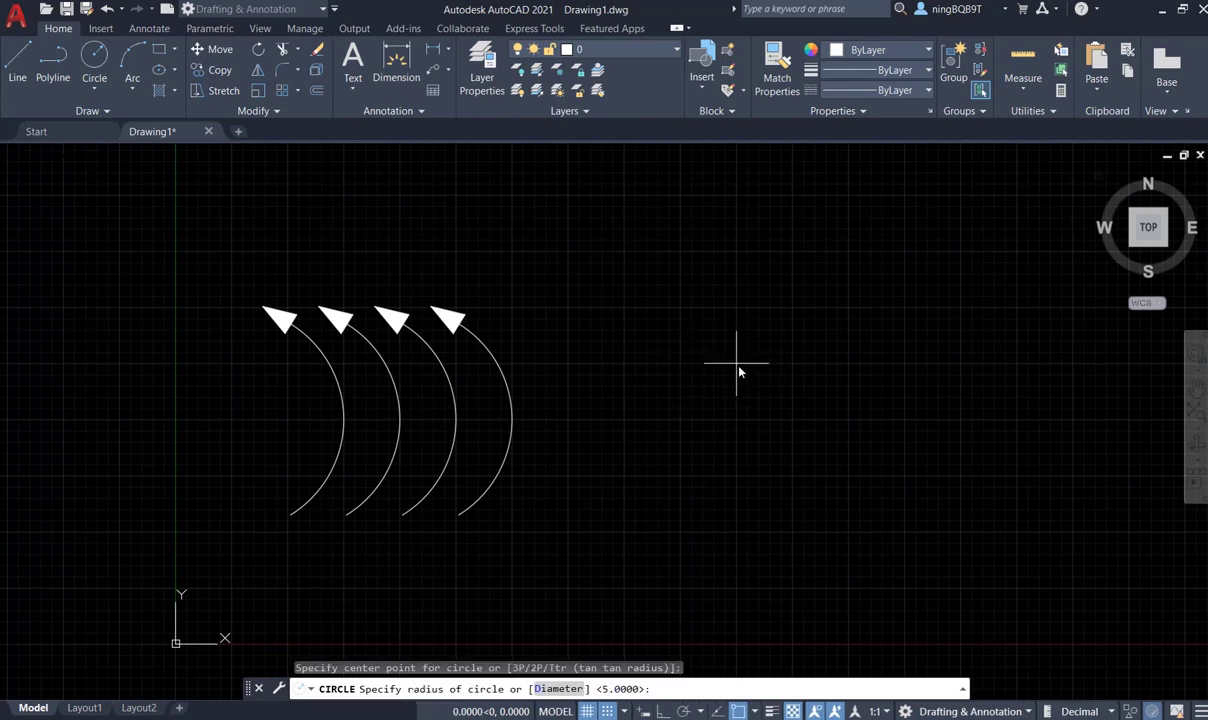
click(848, 364)
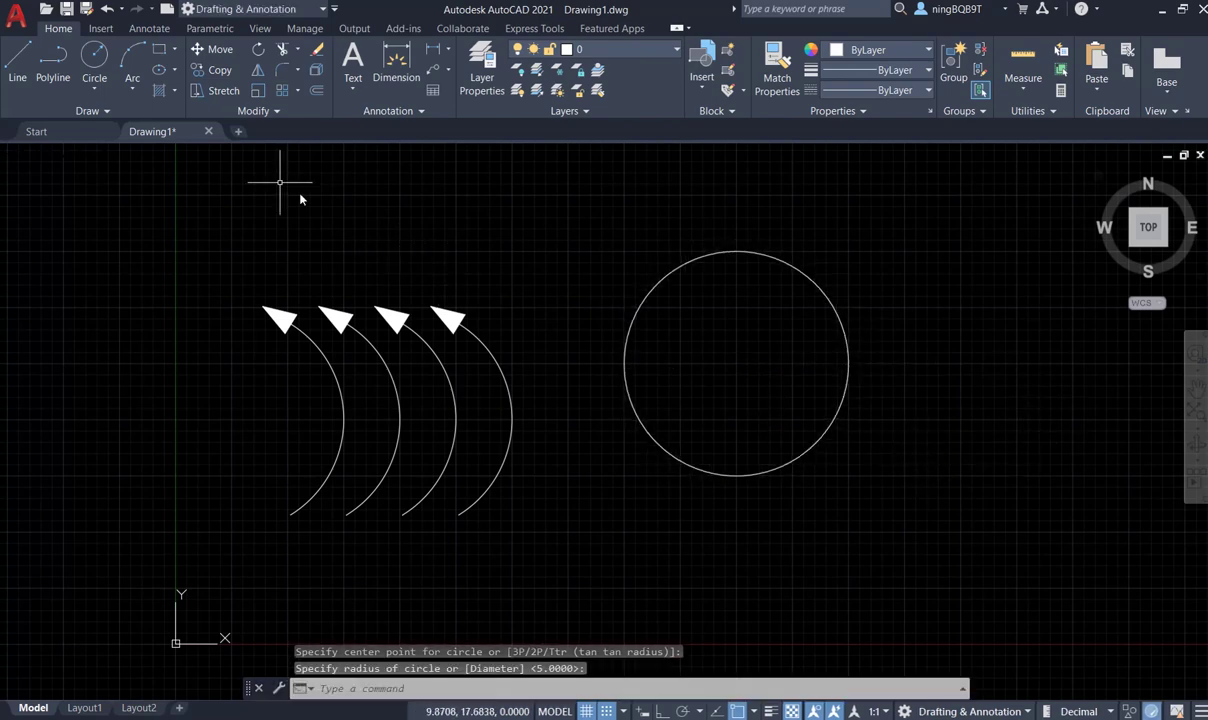
- Draw a closed three-line triangle outline, apex up, beside the circle
click(17, 62)
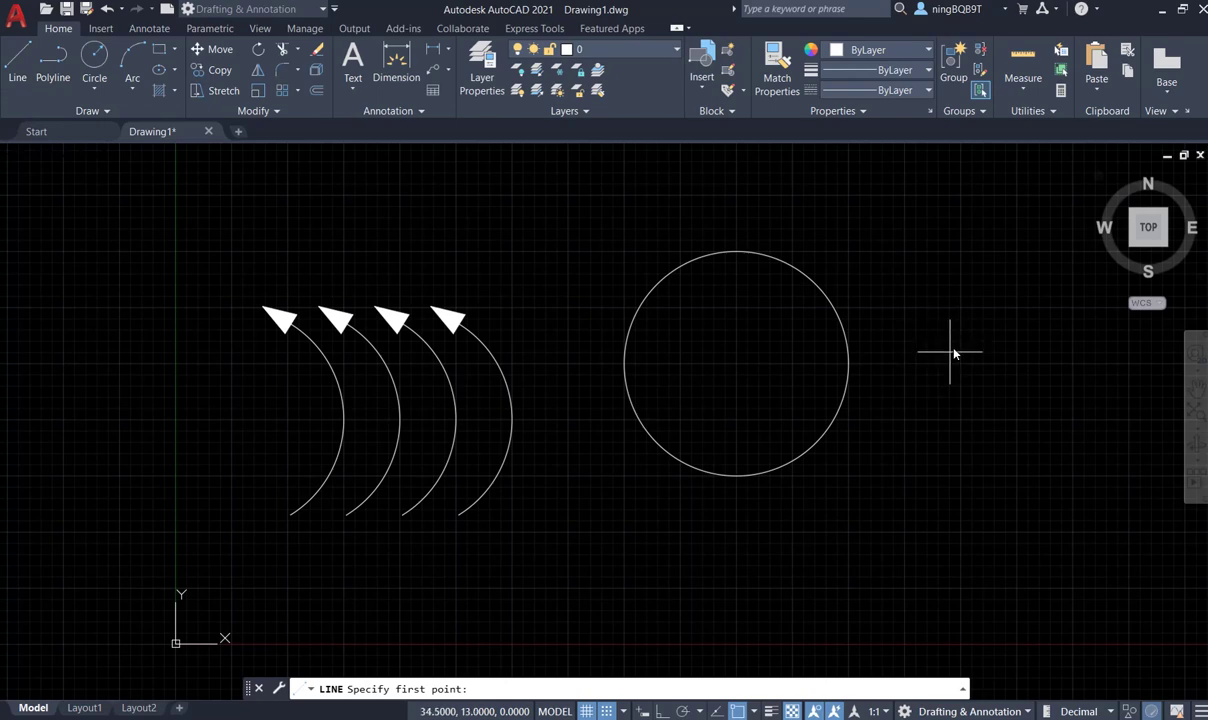
scroll(910, 338, up, 2)
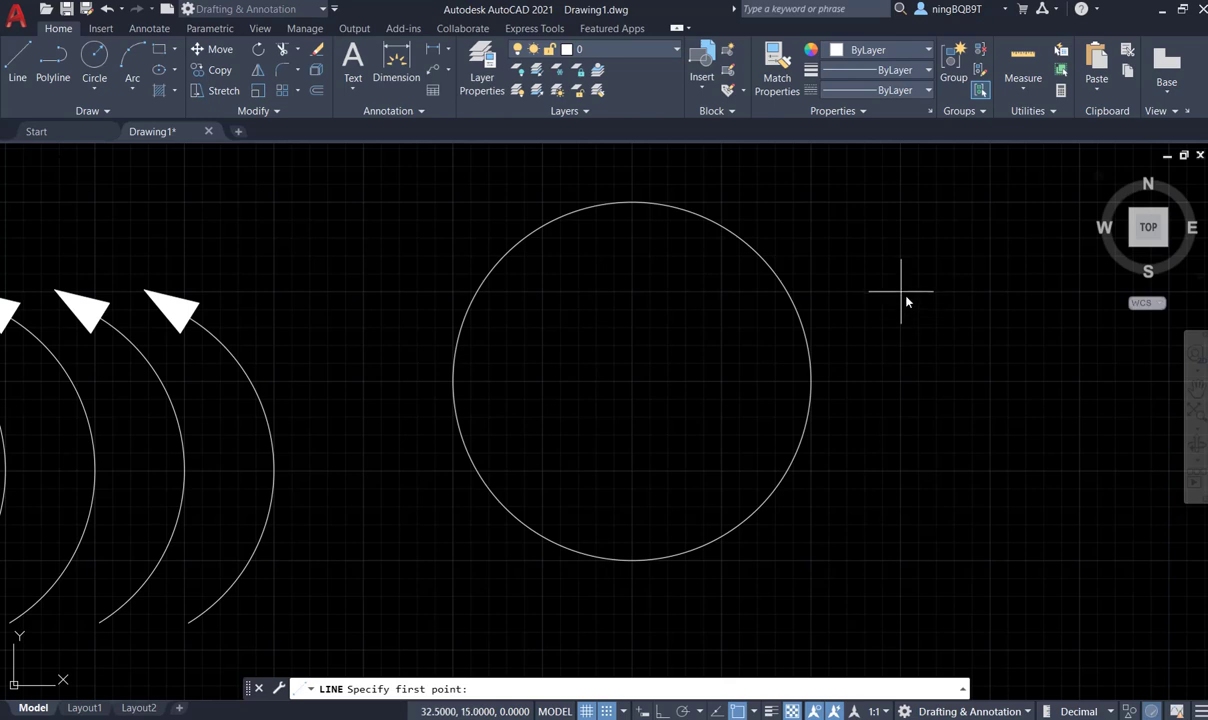
click(901, 292)
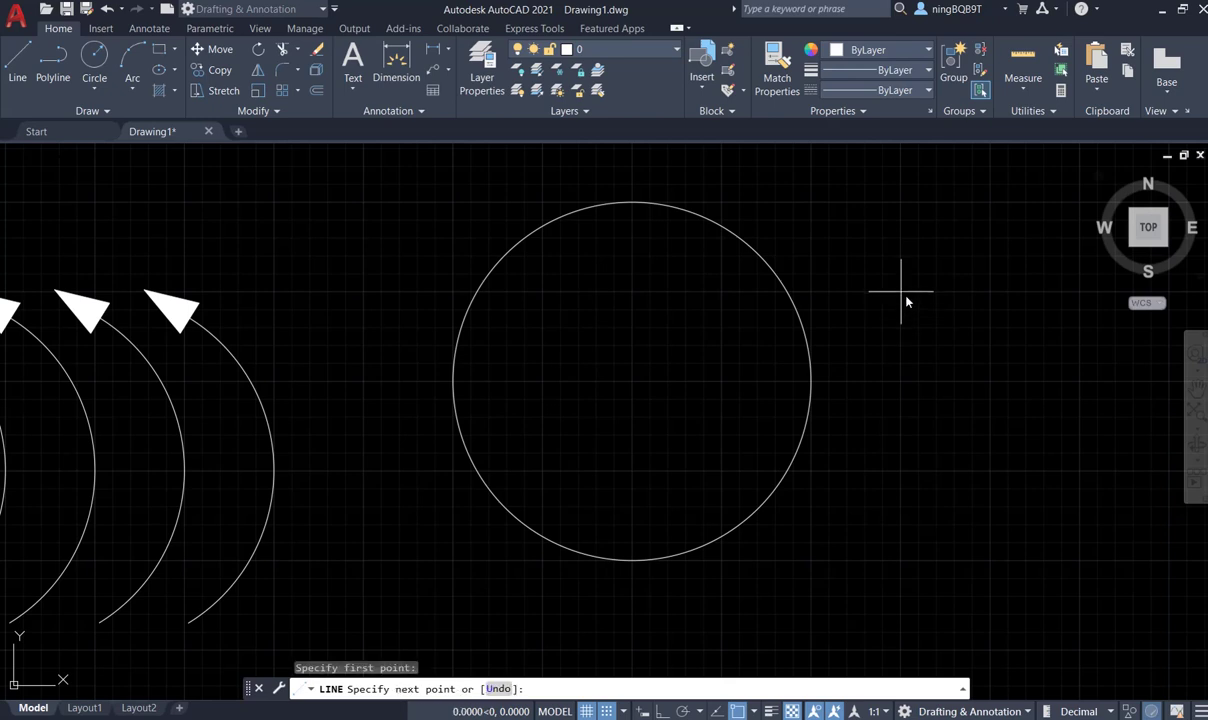
click(883, 346)
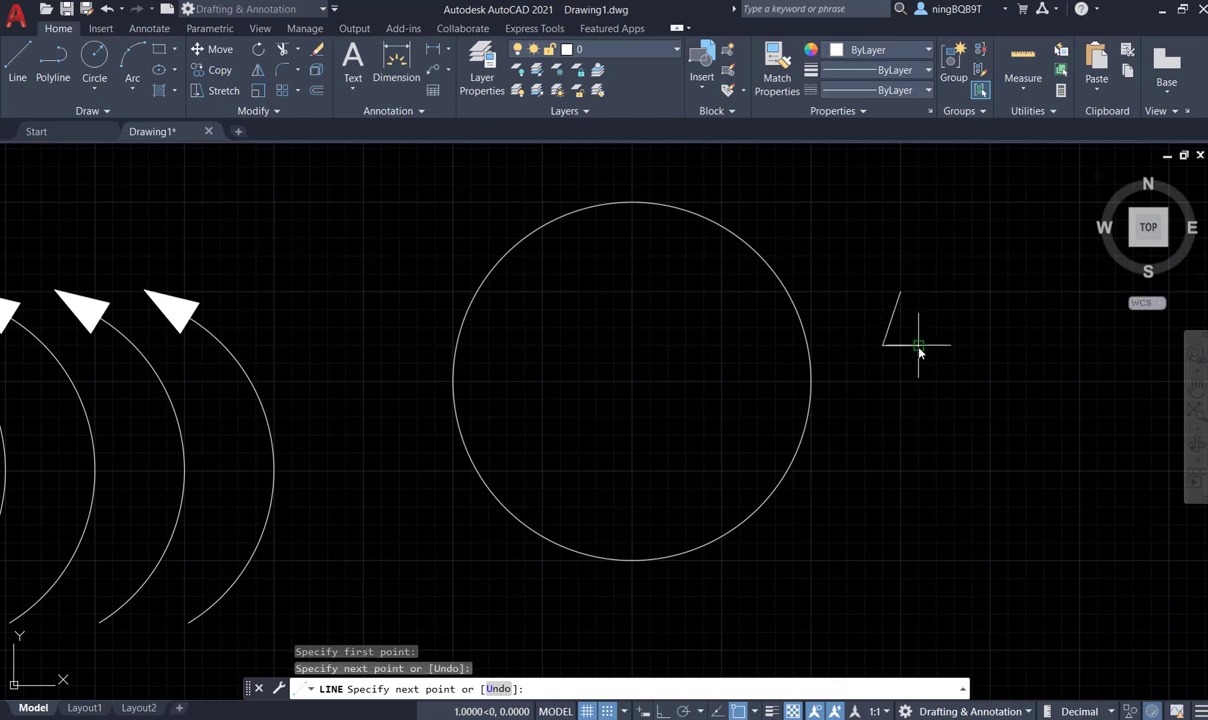
click(918, 345)
click(900, 292)
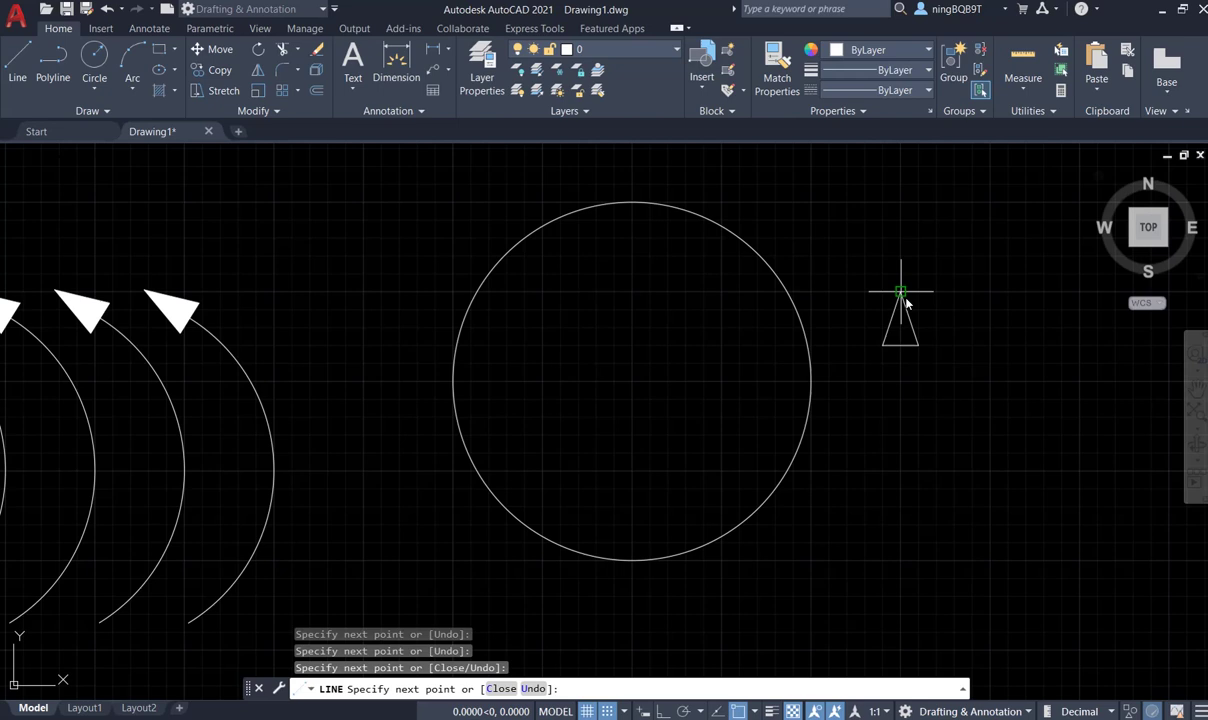
right_click(955, 292)
click(990, 311)
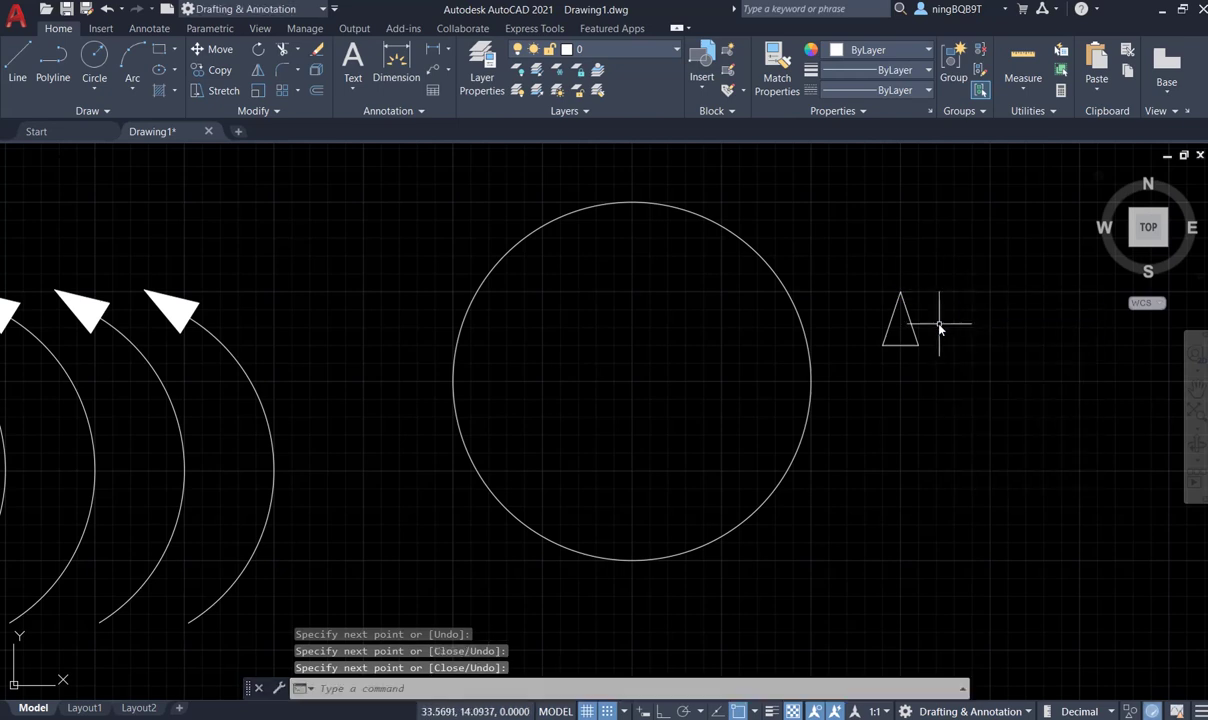
scroll(935, 316, up, 4)
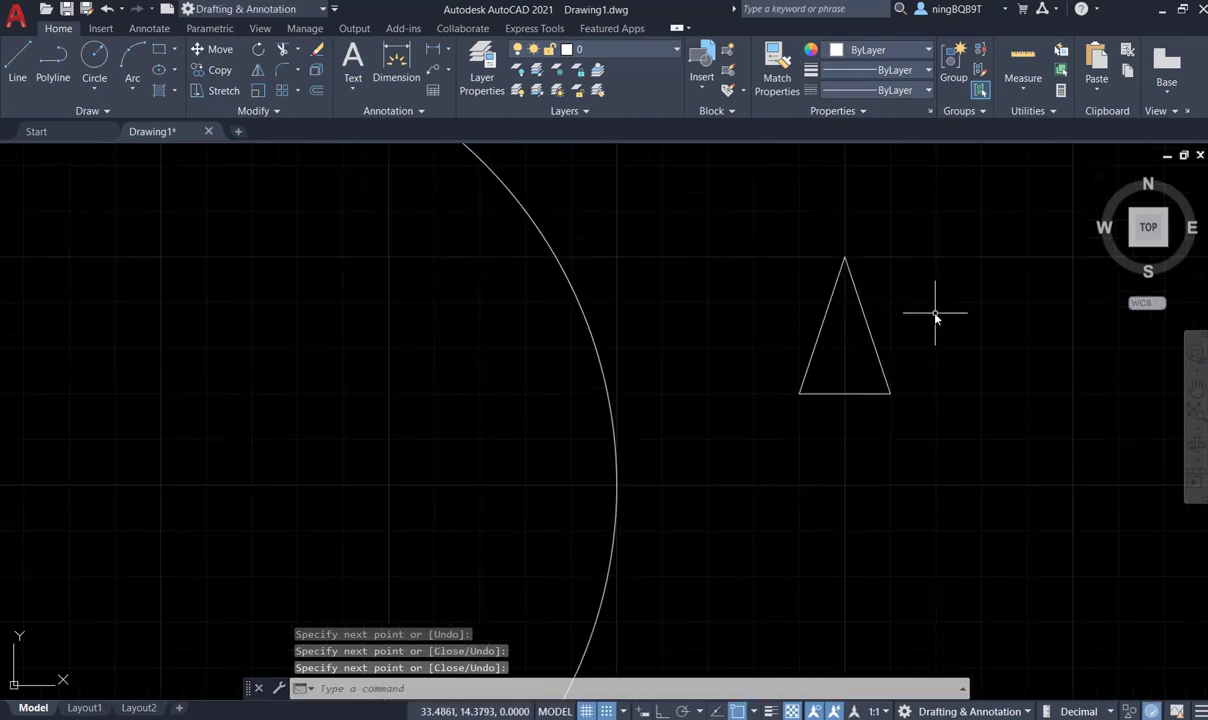
scroll(880, 275, up, 2)
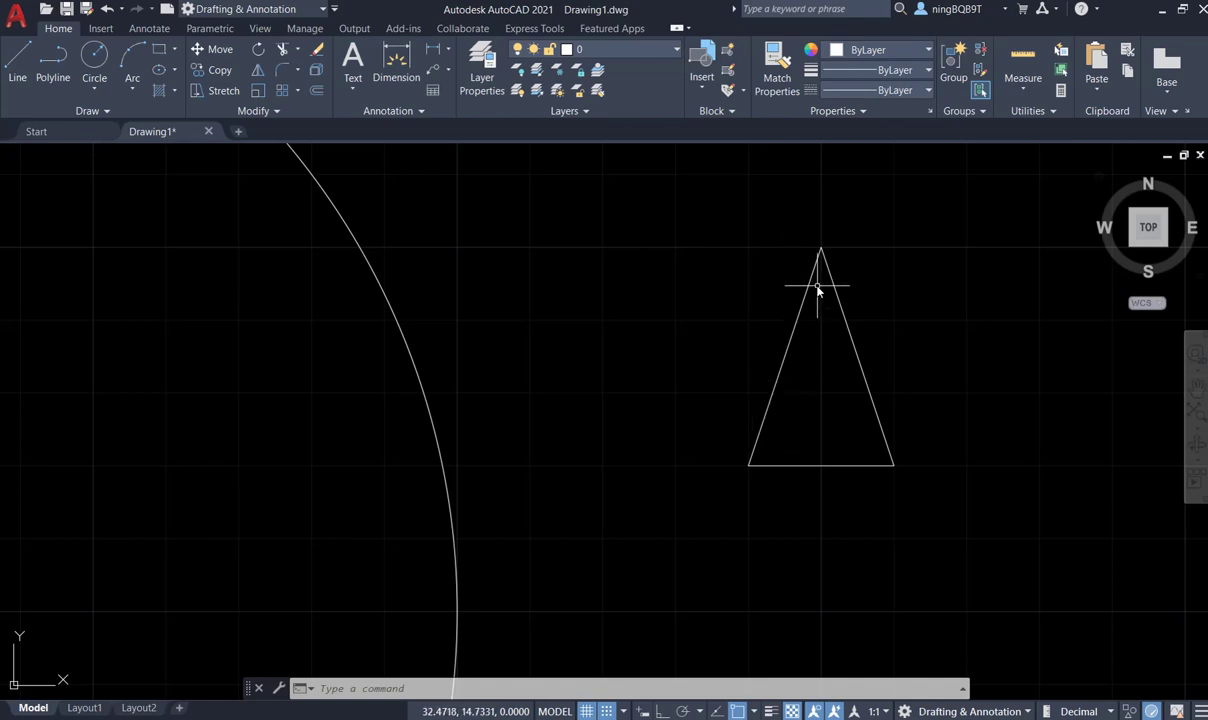
scroll(817, 288, down, 2)
scroll(820, 280, down, 2)
scroll(823, 270, down, 2)
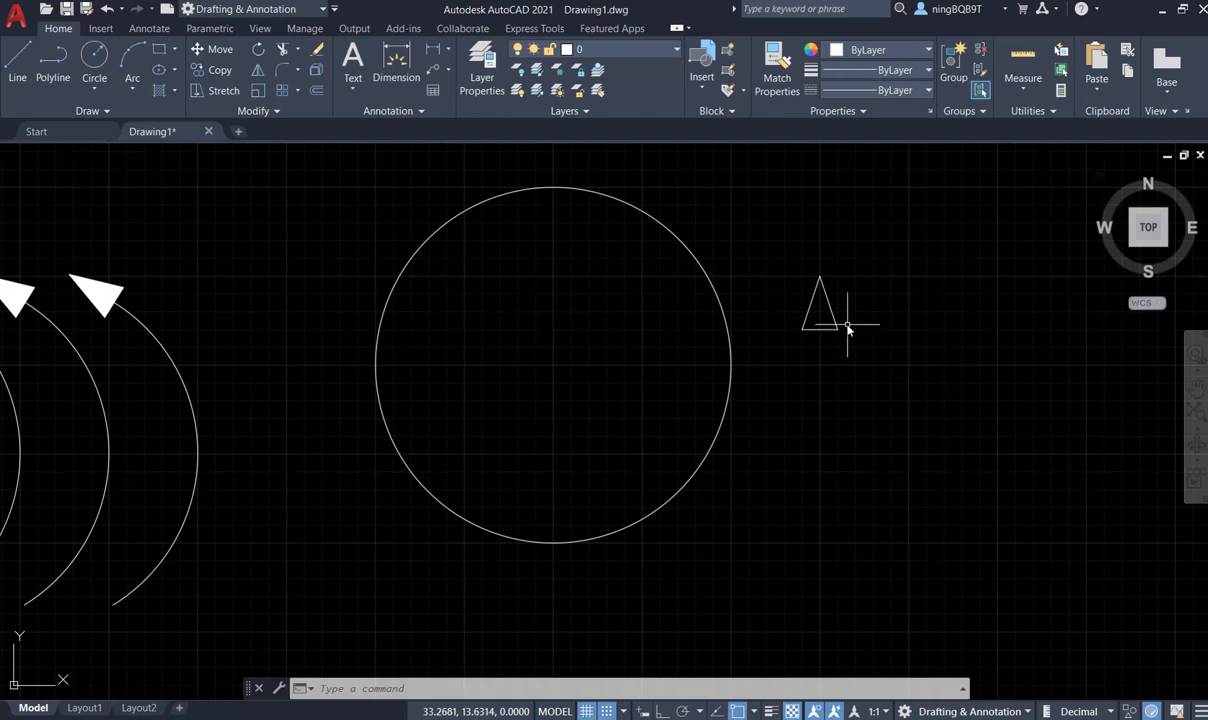
- Fill the triangle with a SOLID hatch to form an arrowhead
click(161, 94)
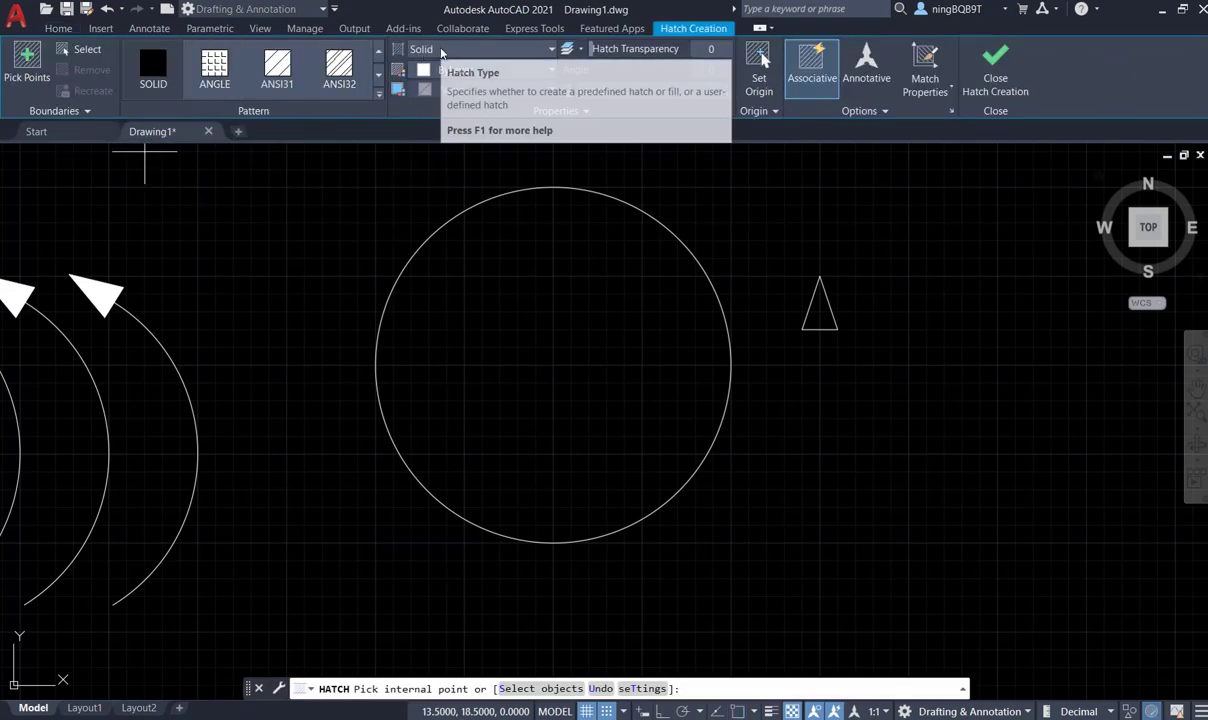
click(818, 310)
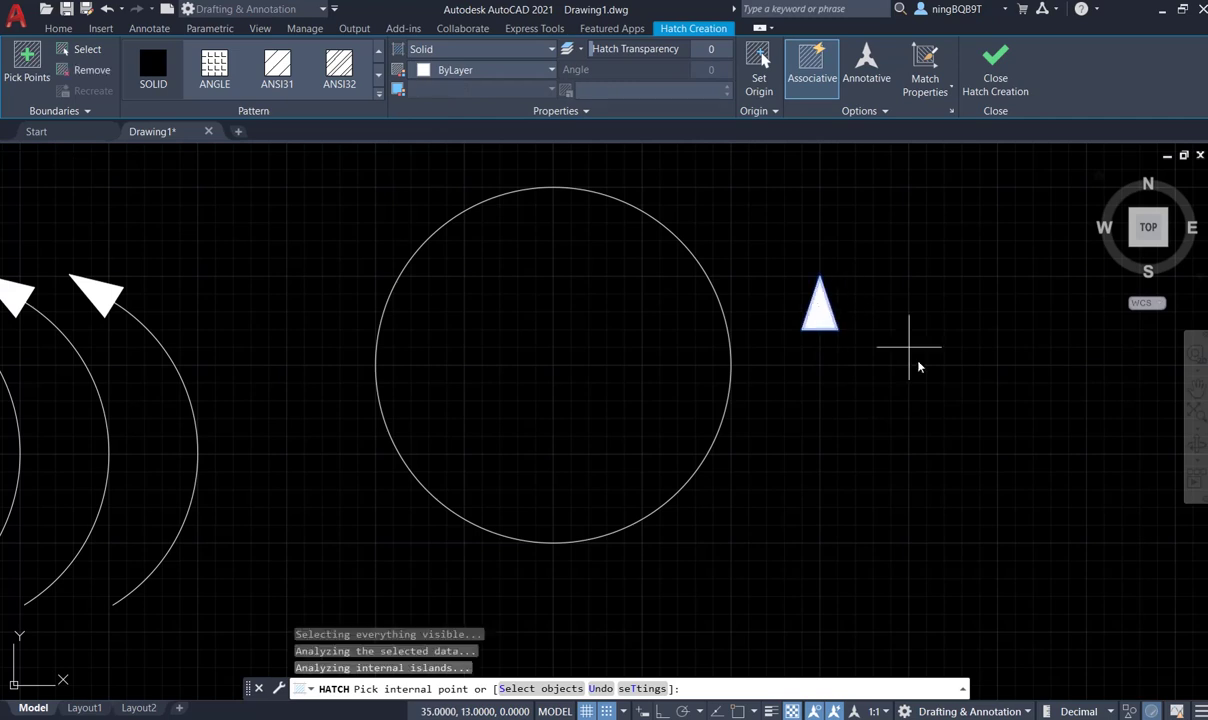
click(992, 78)
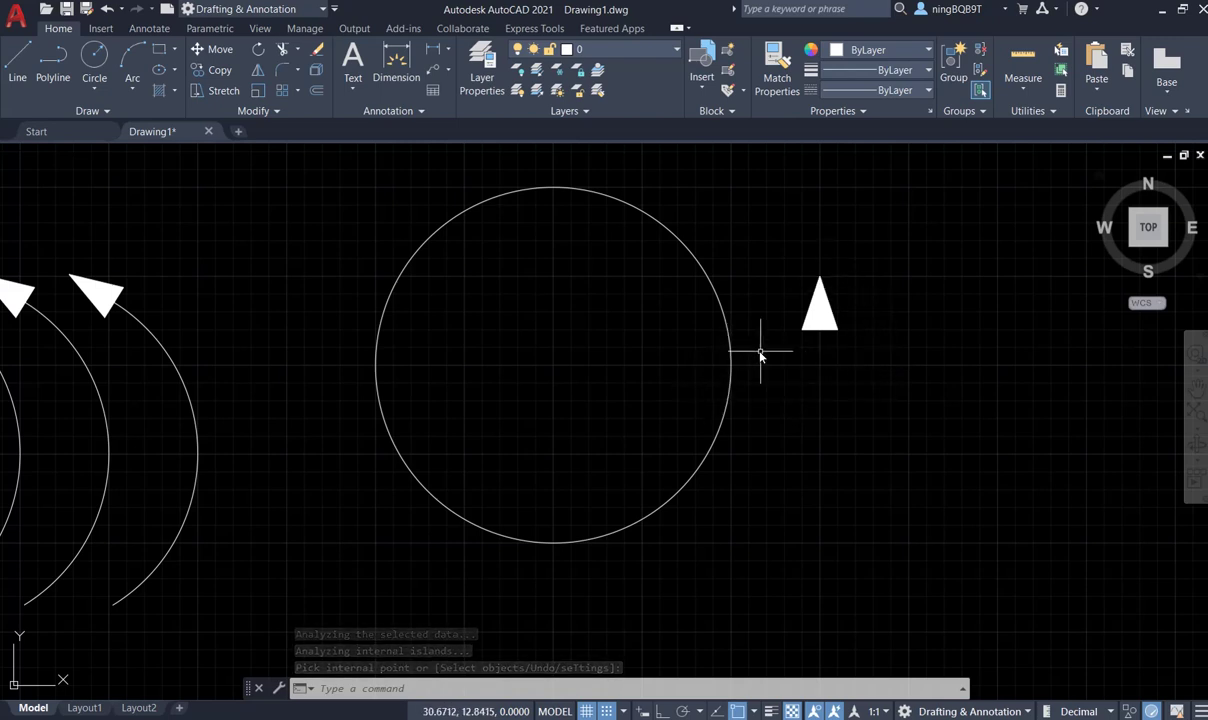
- Move the solid hatch by its base midpoint onto the circle's right quadrant
click(211, 53)
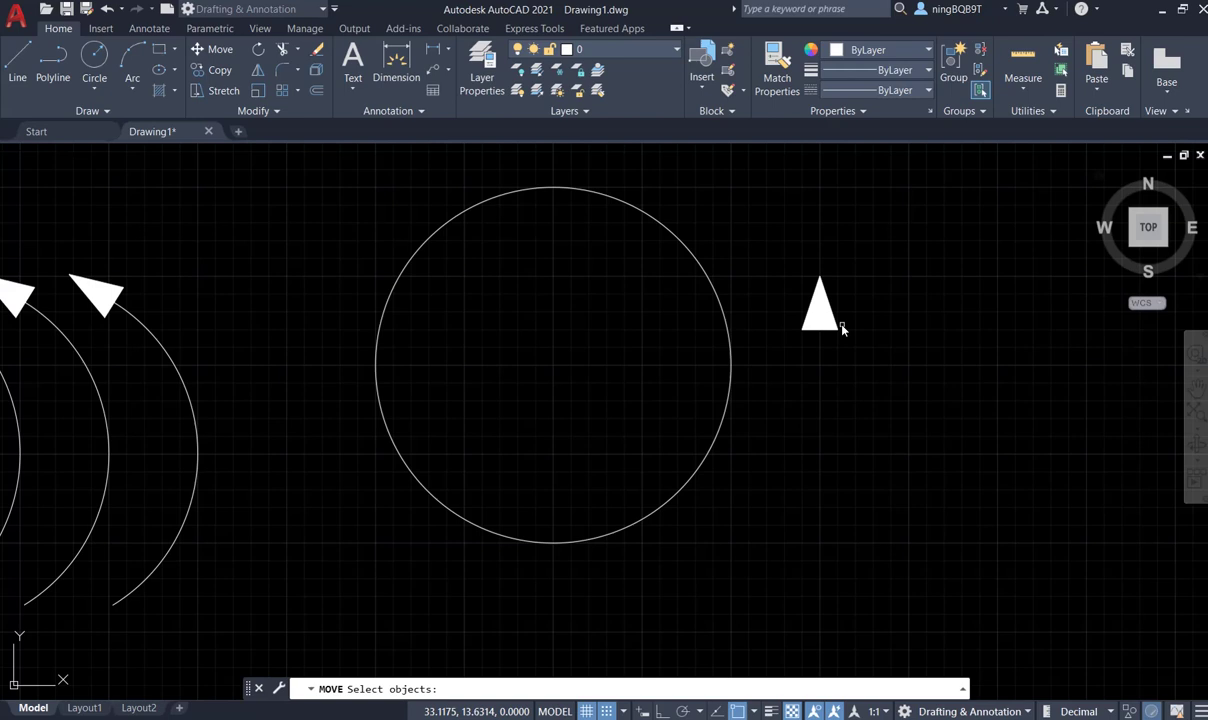
click(823, 318)
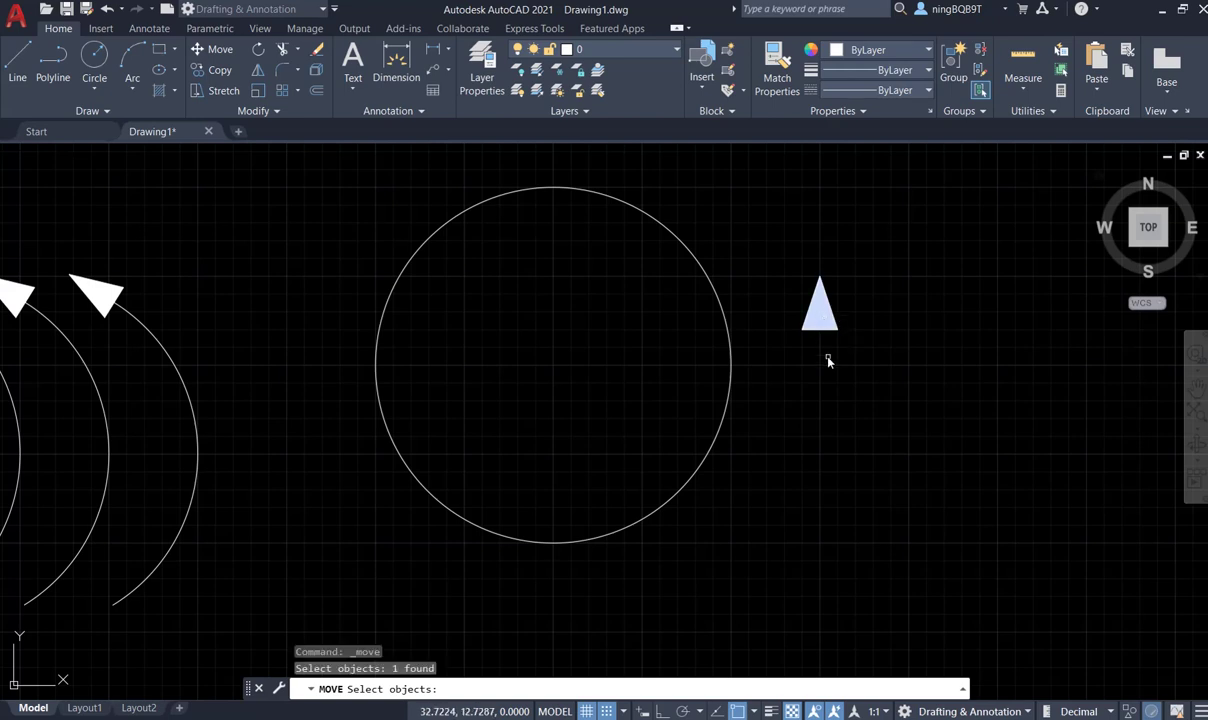
key(Return)
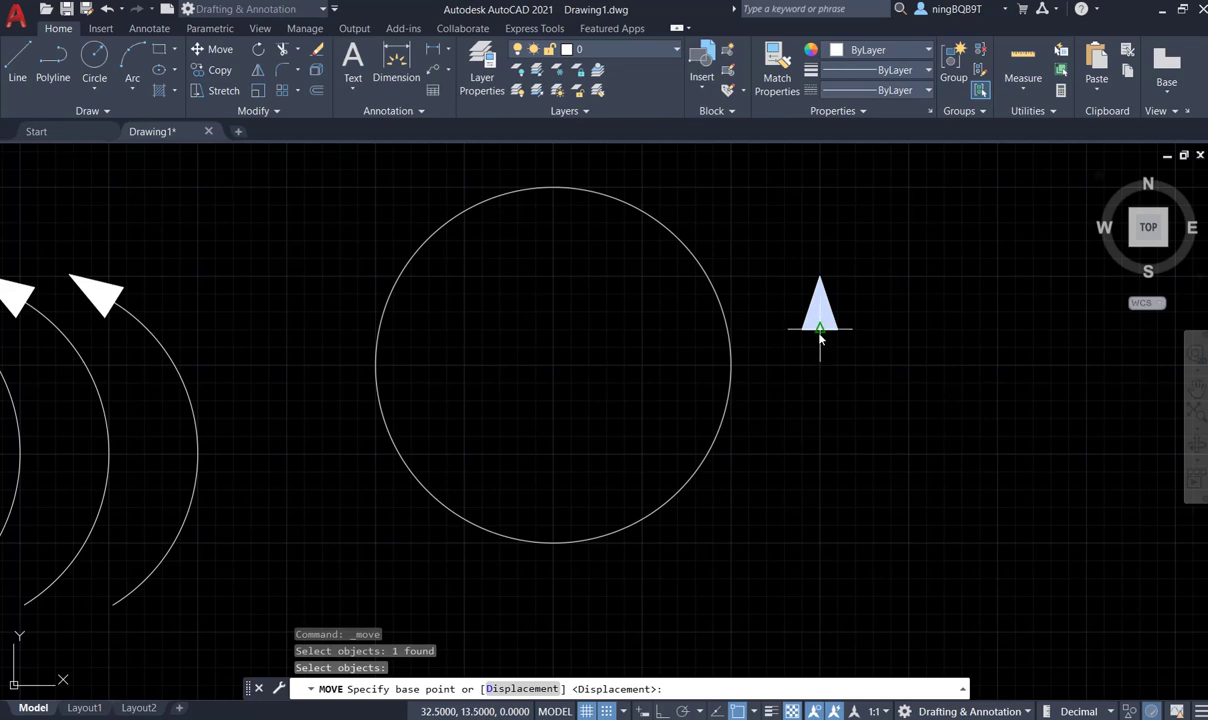
click(819, 336)
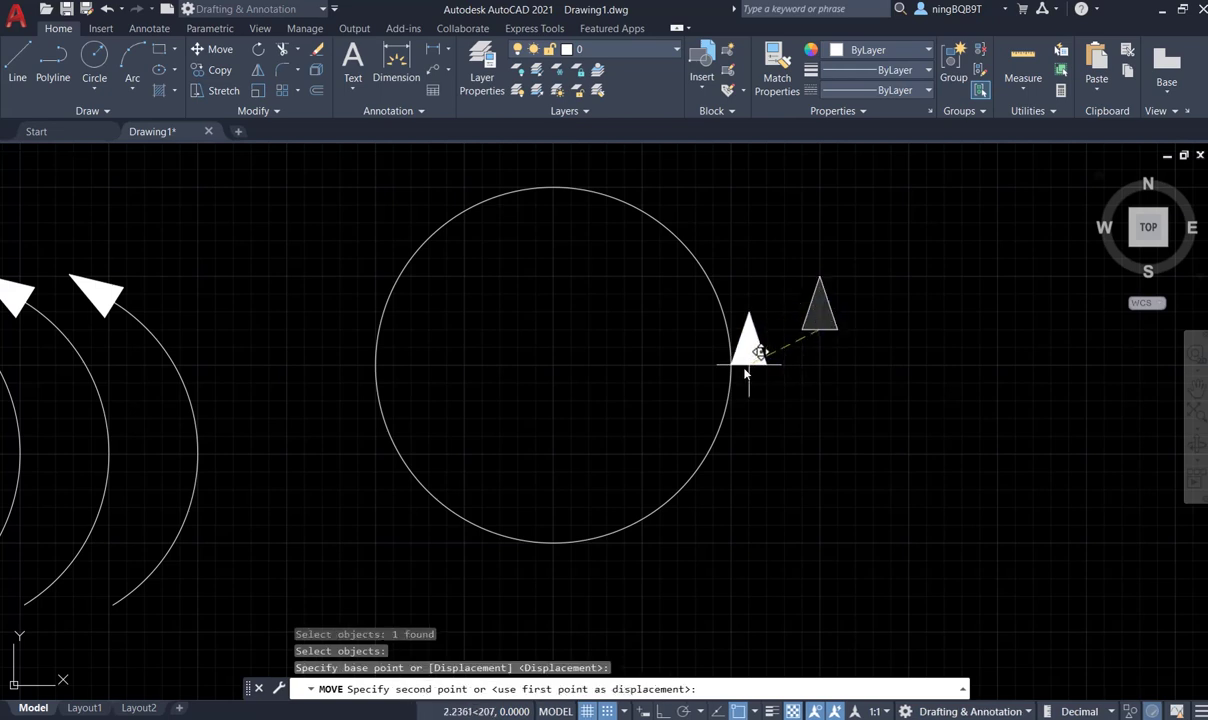
click(734, 370)
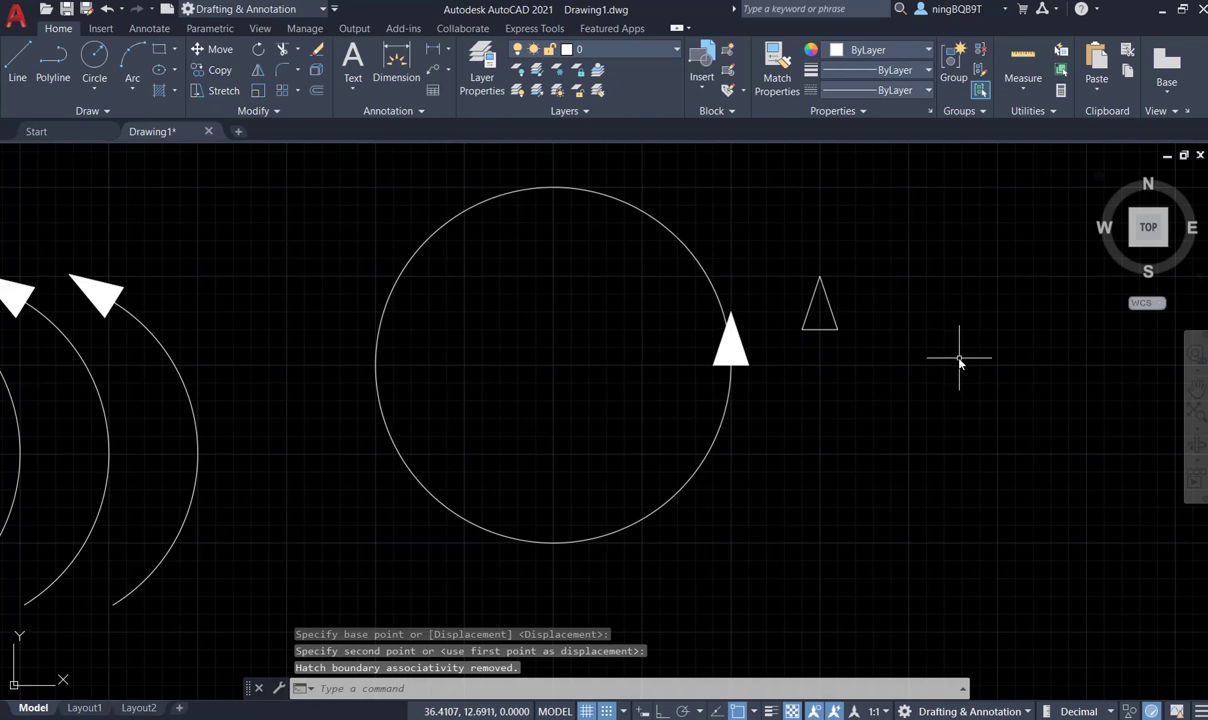
scroll(958, 362, down, 2)
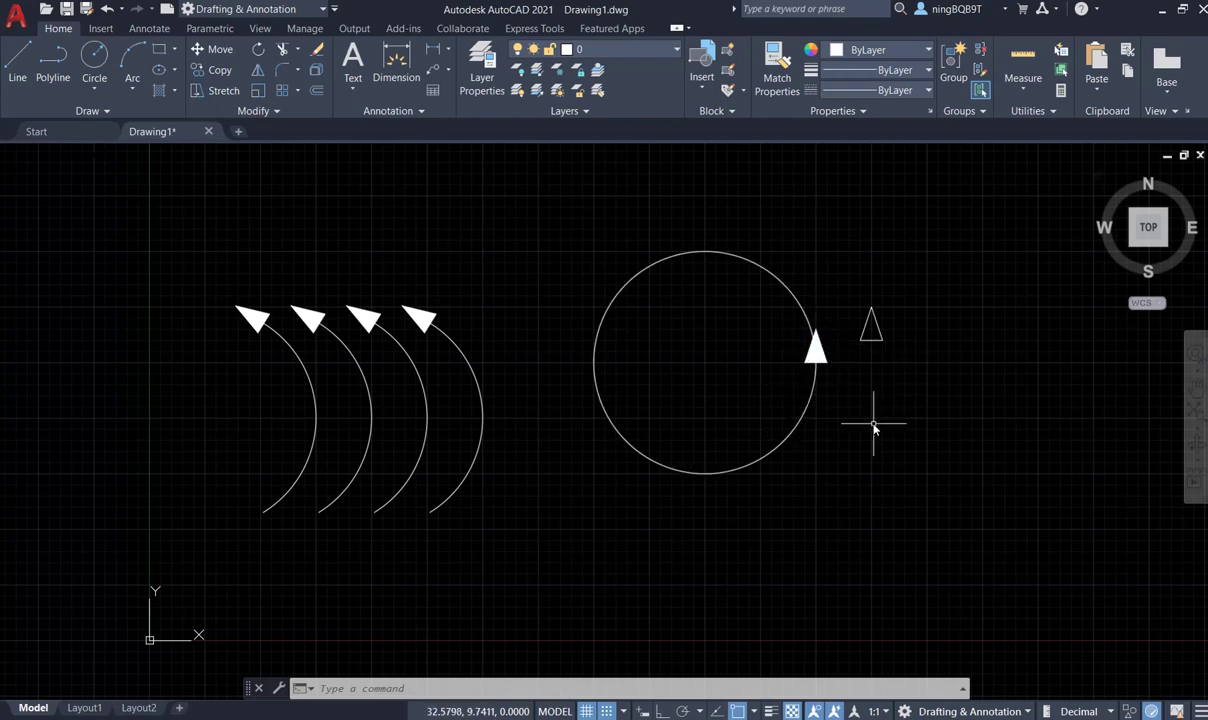
- Draw a two-segment line from right of the arrowhead through the circle centre, then down-left
click(18, 66)
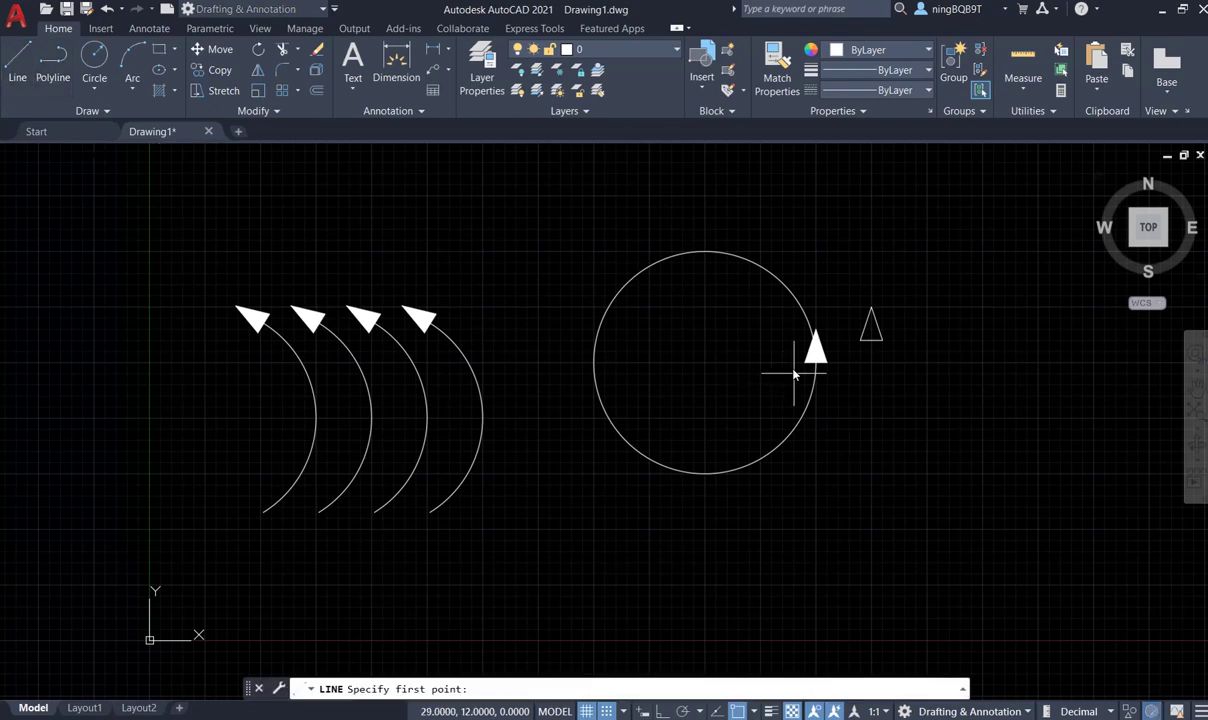
click(872, 362)
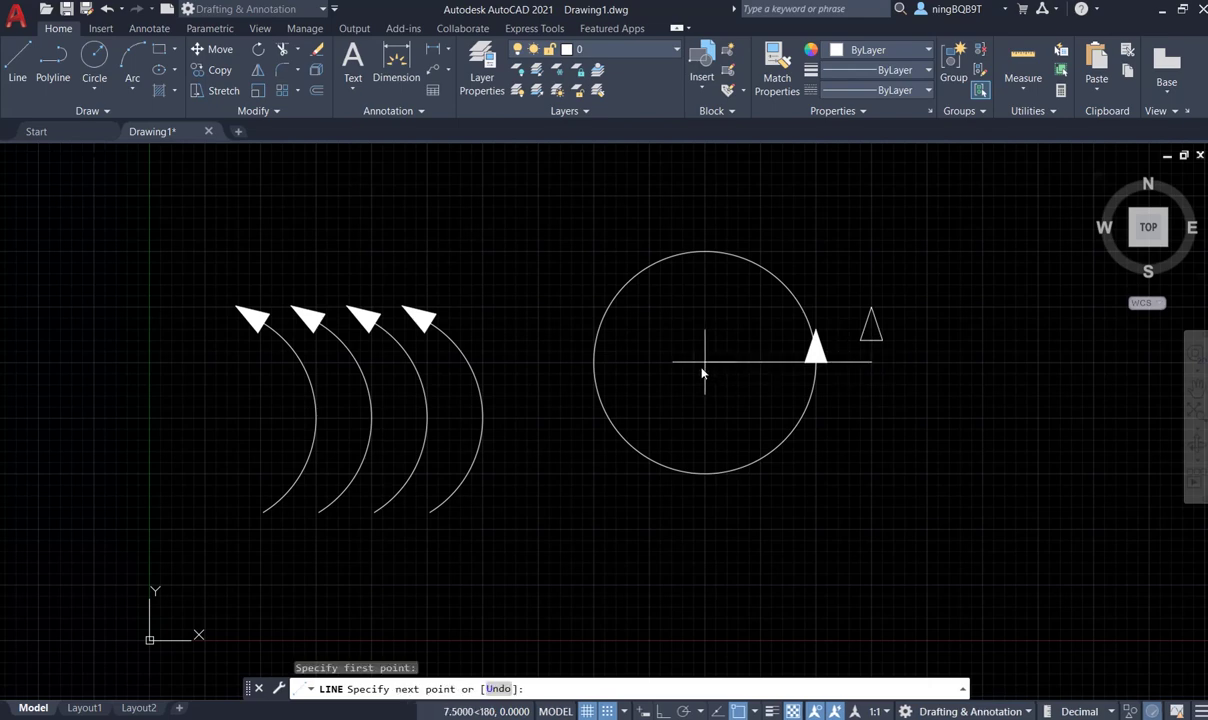
click(705, 362)
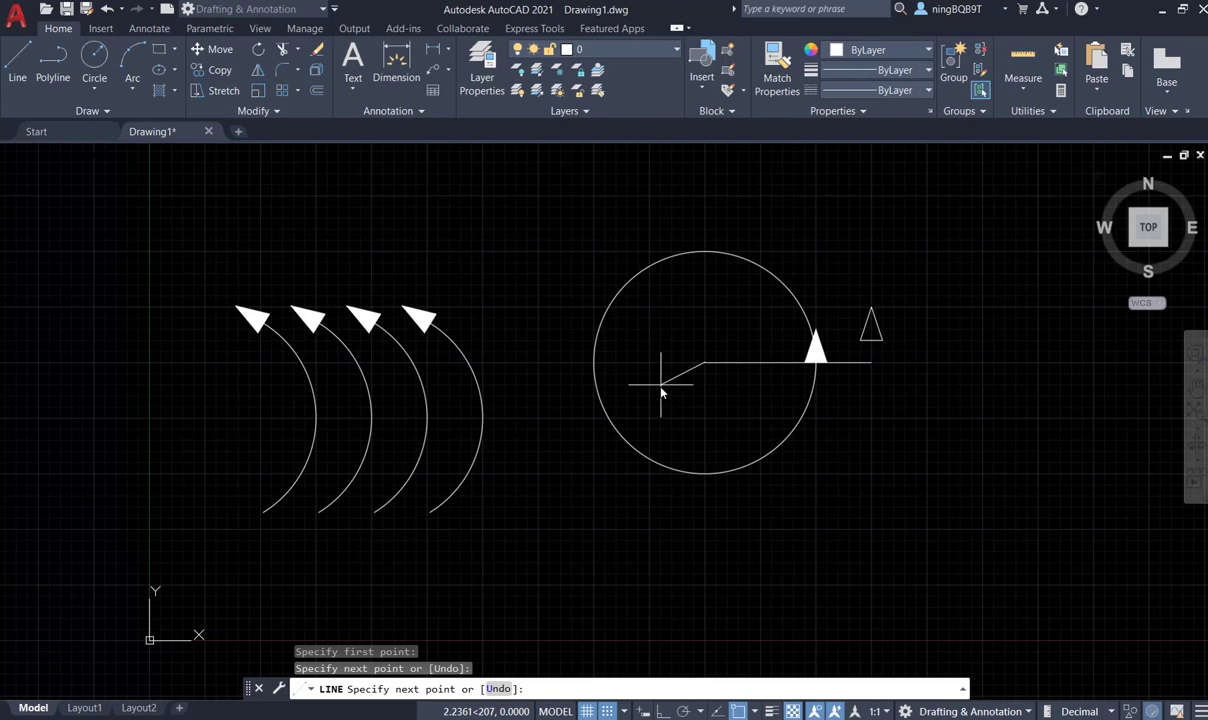
click(594, 472)
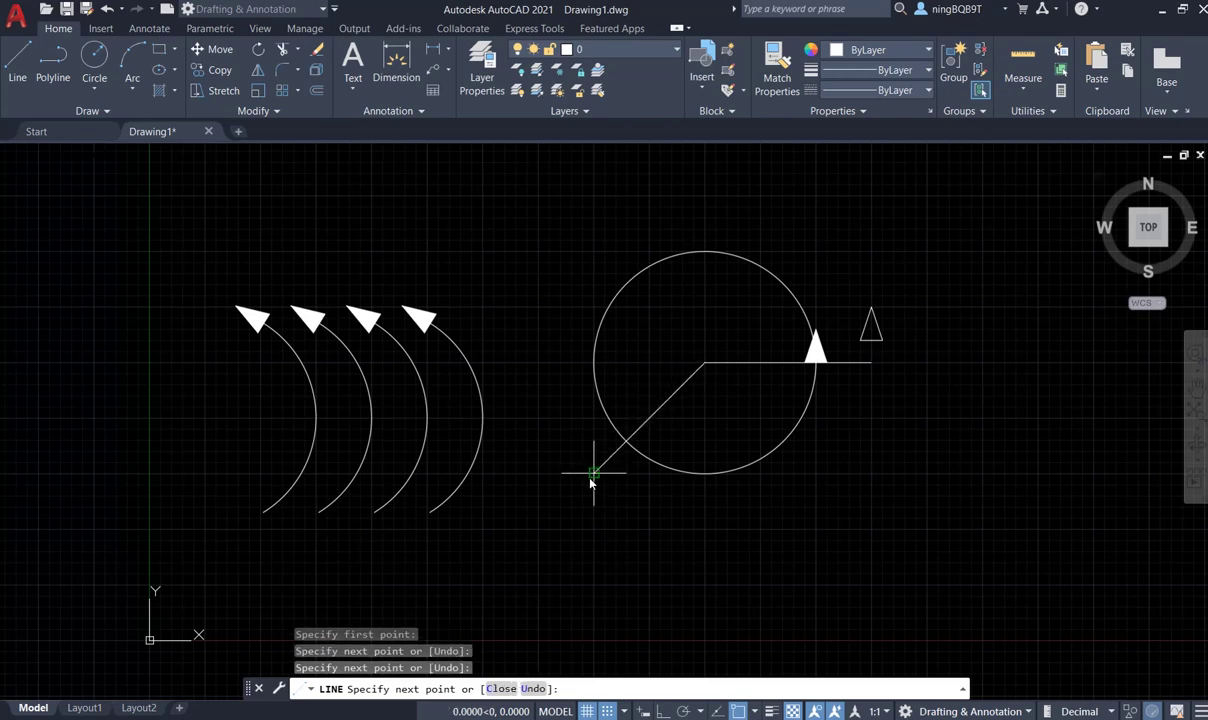
right_click(893, 430)
click(921, 443)
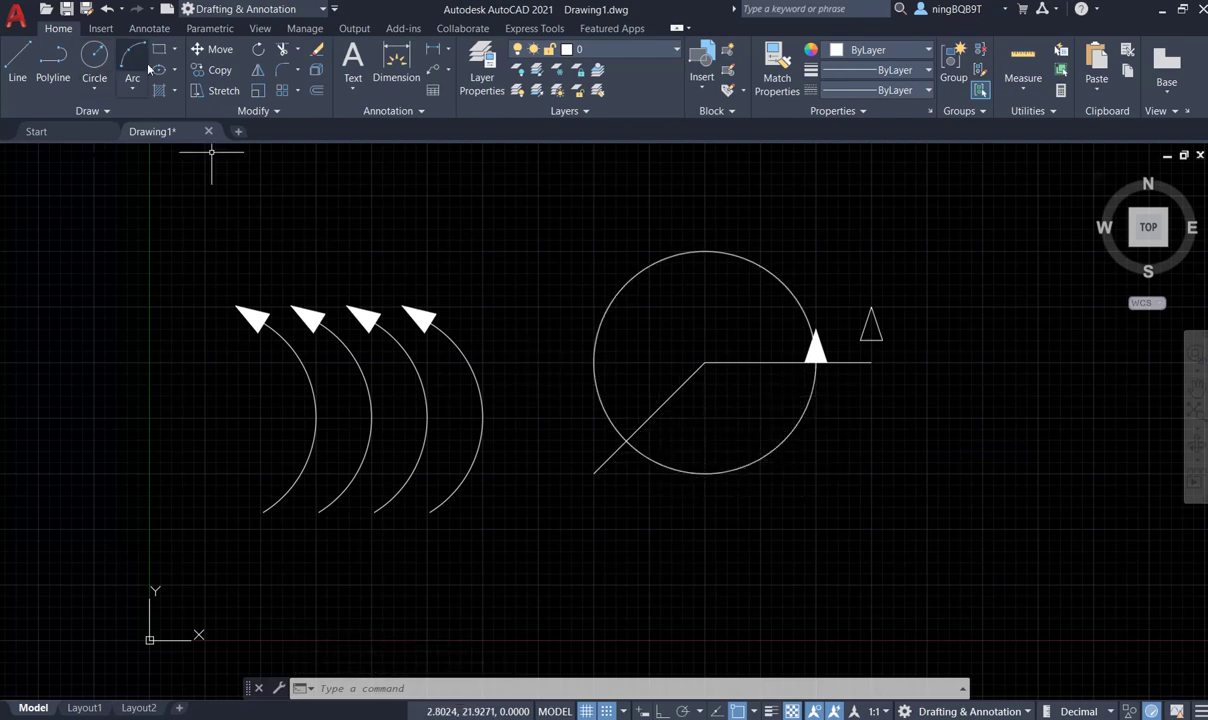
- Trim away the circle's upper arc and every construction-line piece, leaving the lower arc
click(284, 54)
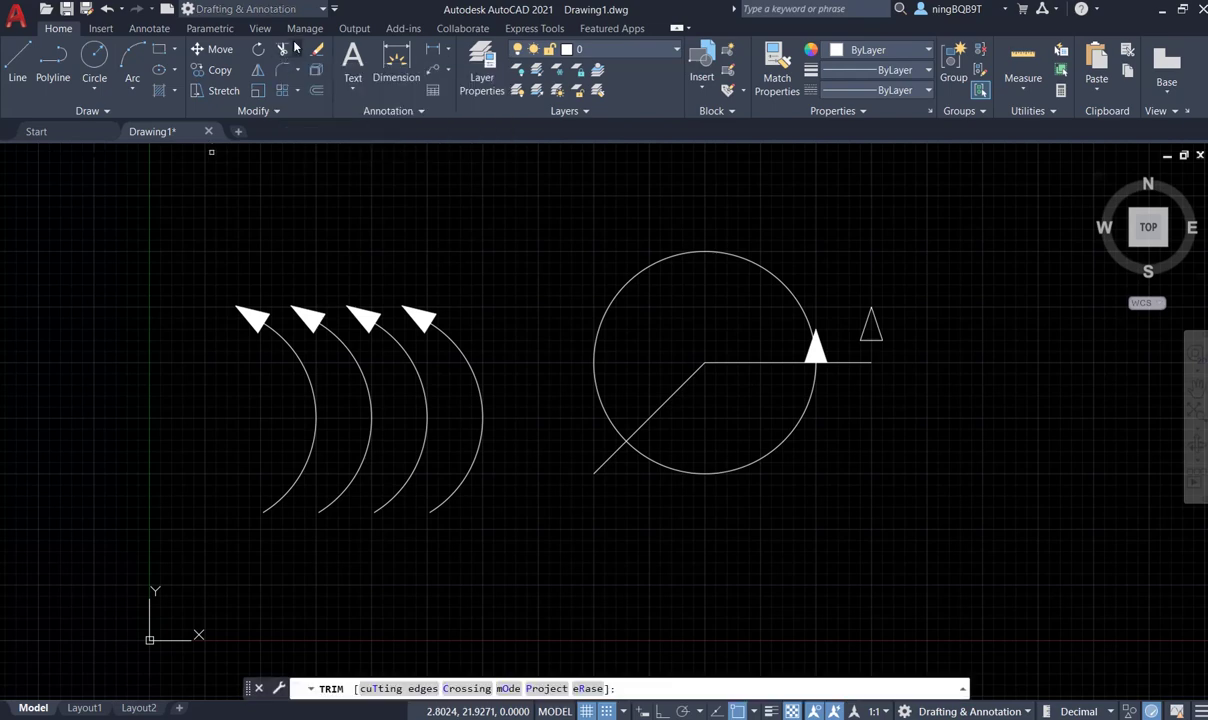
click(780, 290)
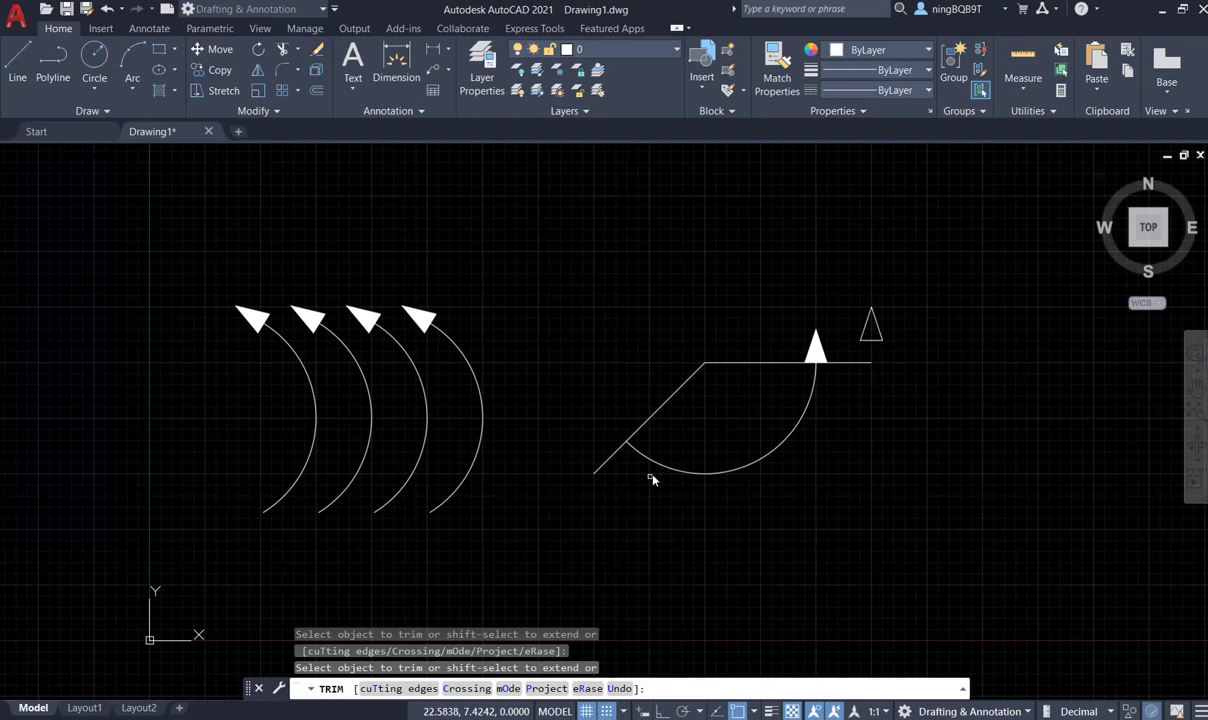
click(655, 412)
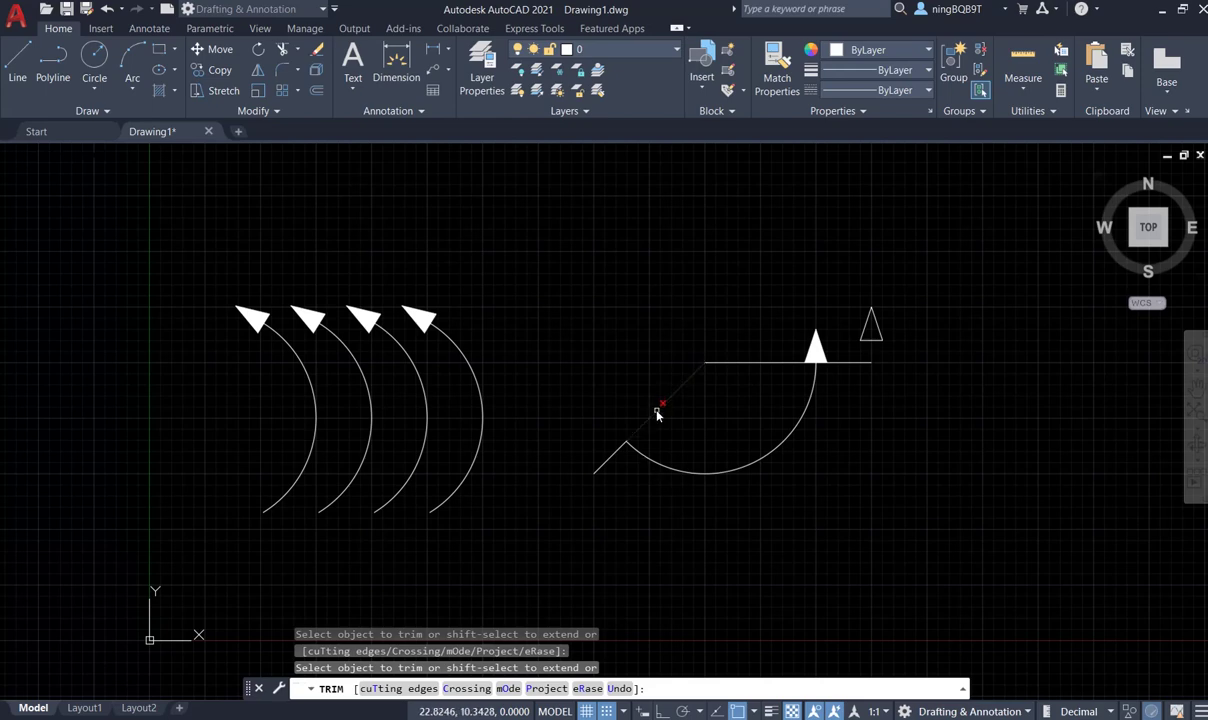
click(744, 362)
click(617, 455)
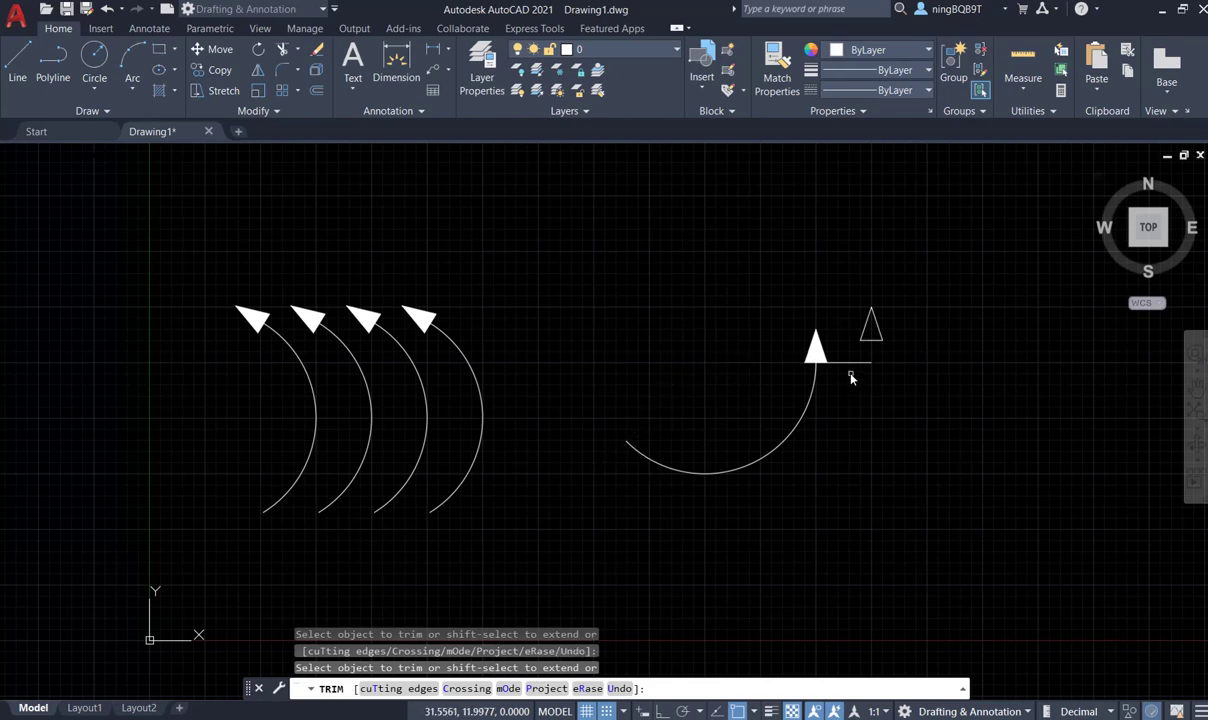
click(851, 366)
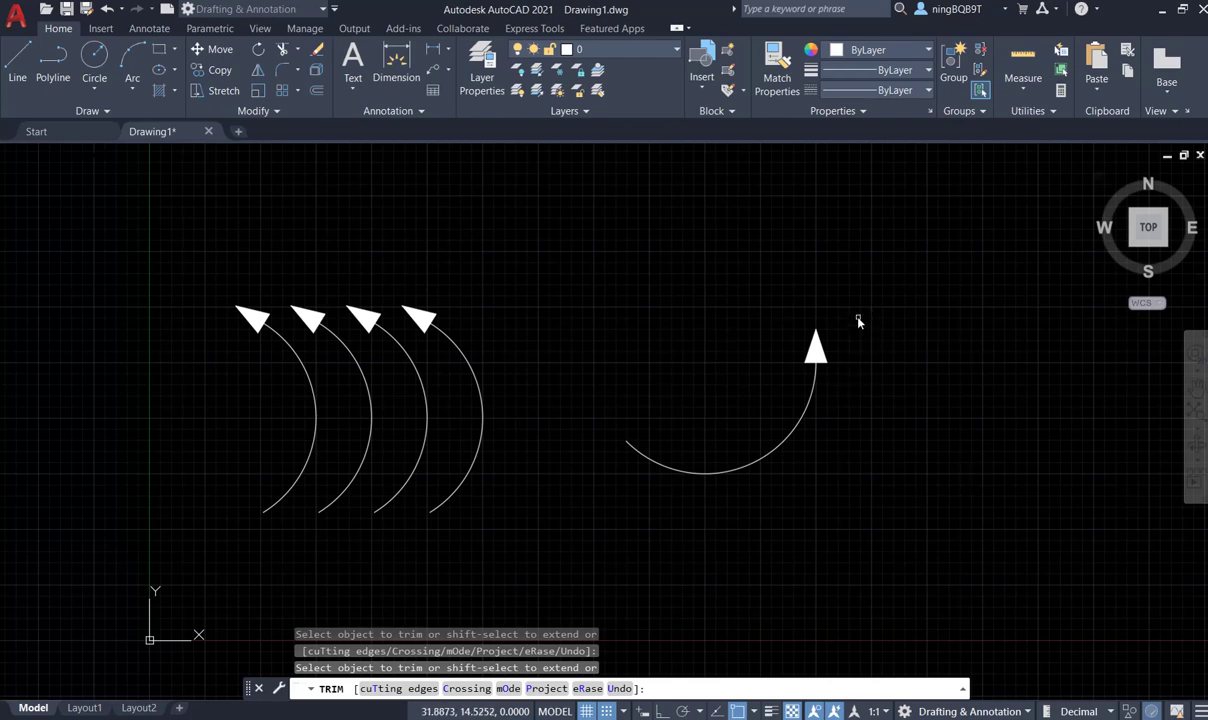
right_click(857, 320)
click(874, 326)
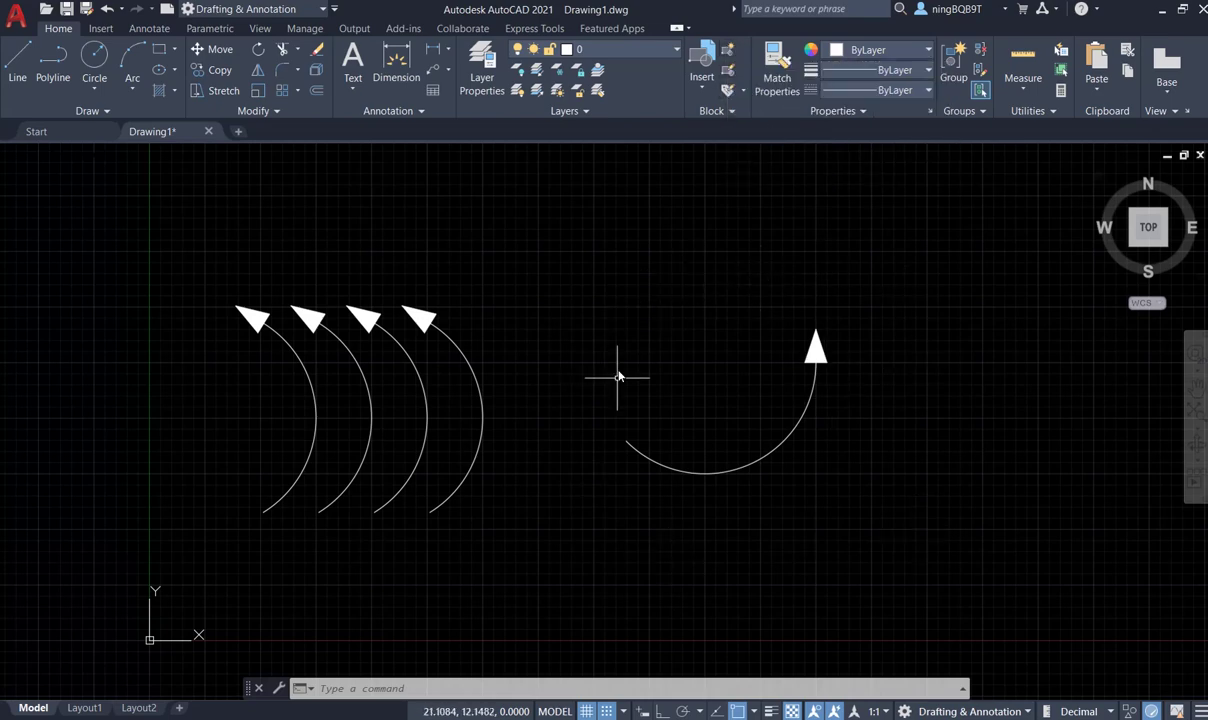
- Replace the arc-only selection with a window around both arc and arrowhead
click(811, 399)
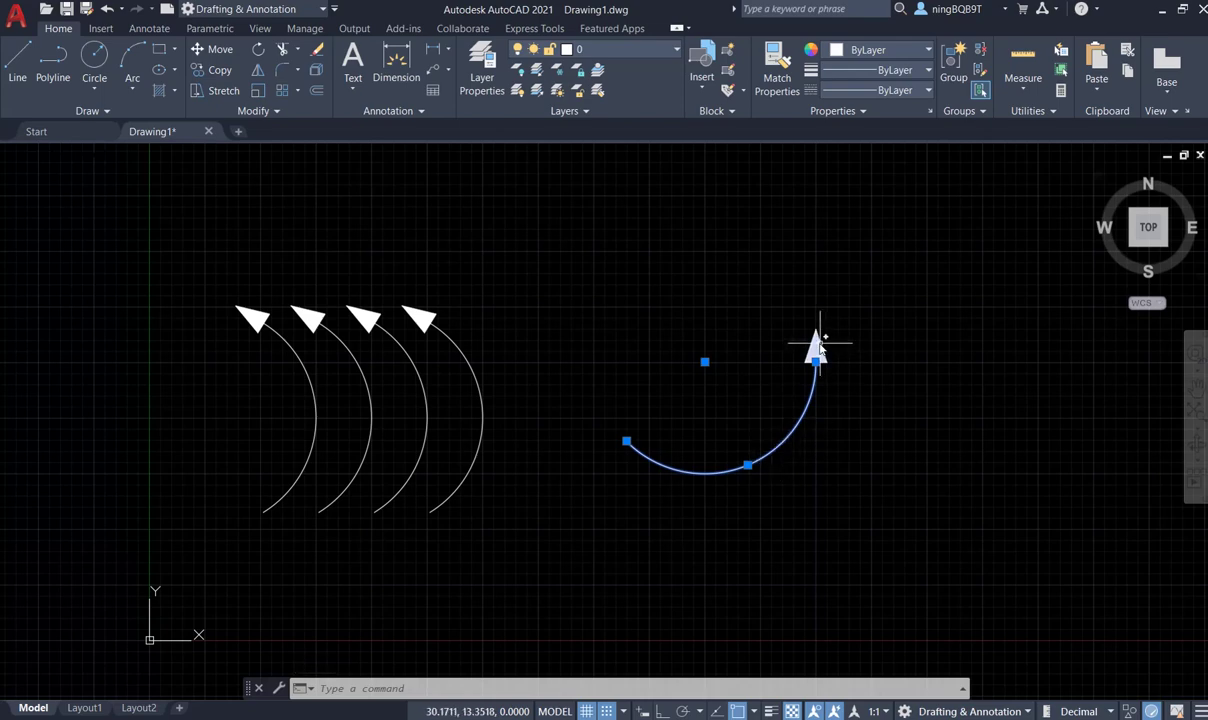
key(Escape)
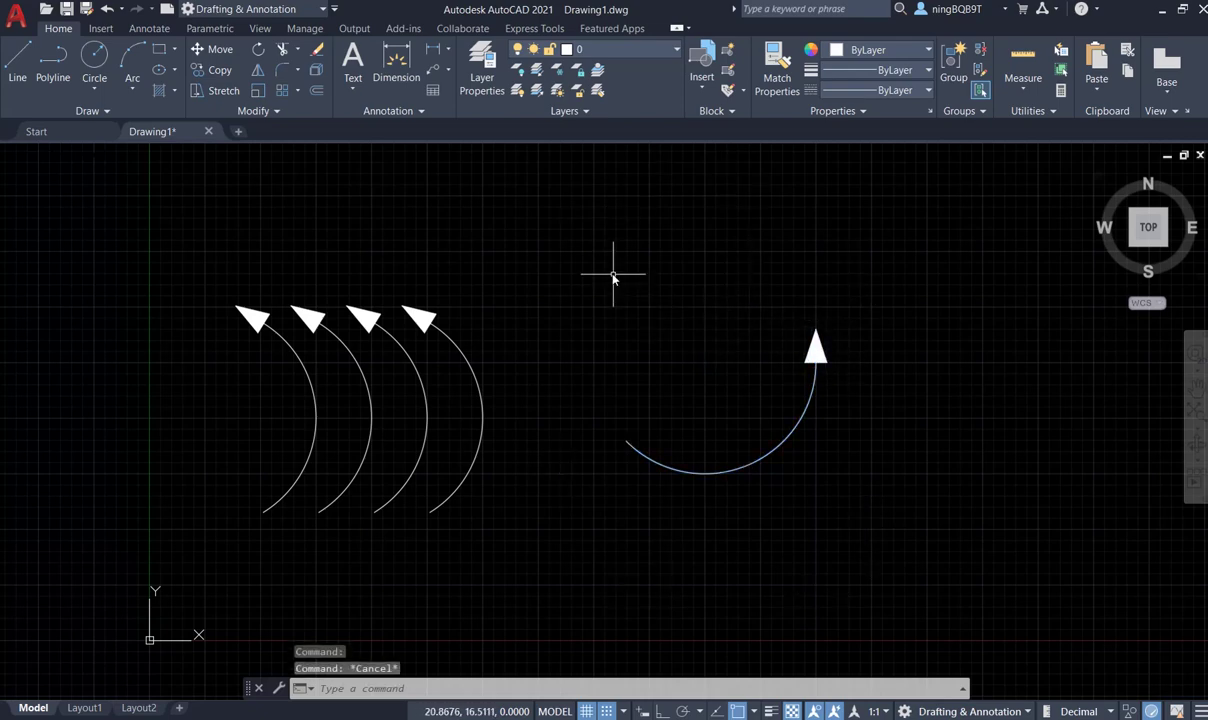
click(584, 256)
click(868, 500)
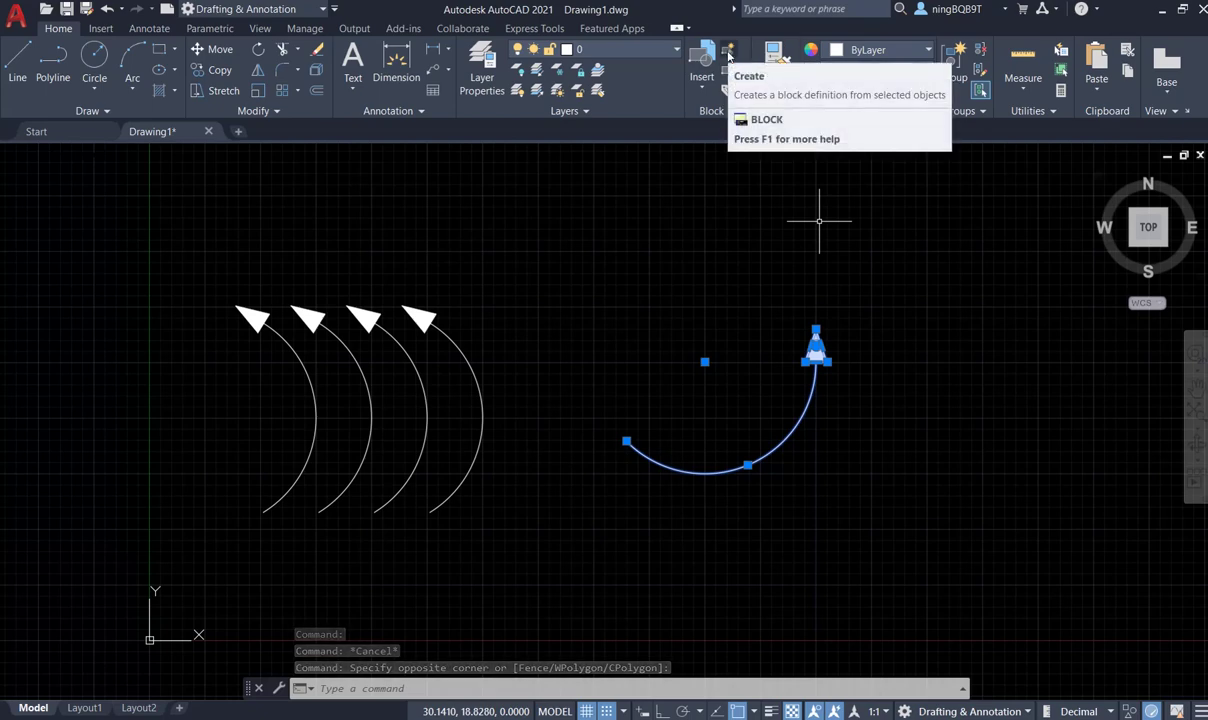
- Create the block 'curvedArrow2' from the selected arc and arrowhead, converting them
click(728, 52)
text(curvedArrow2)
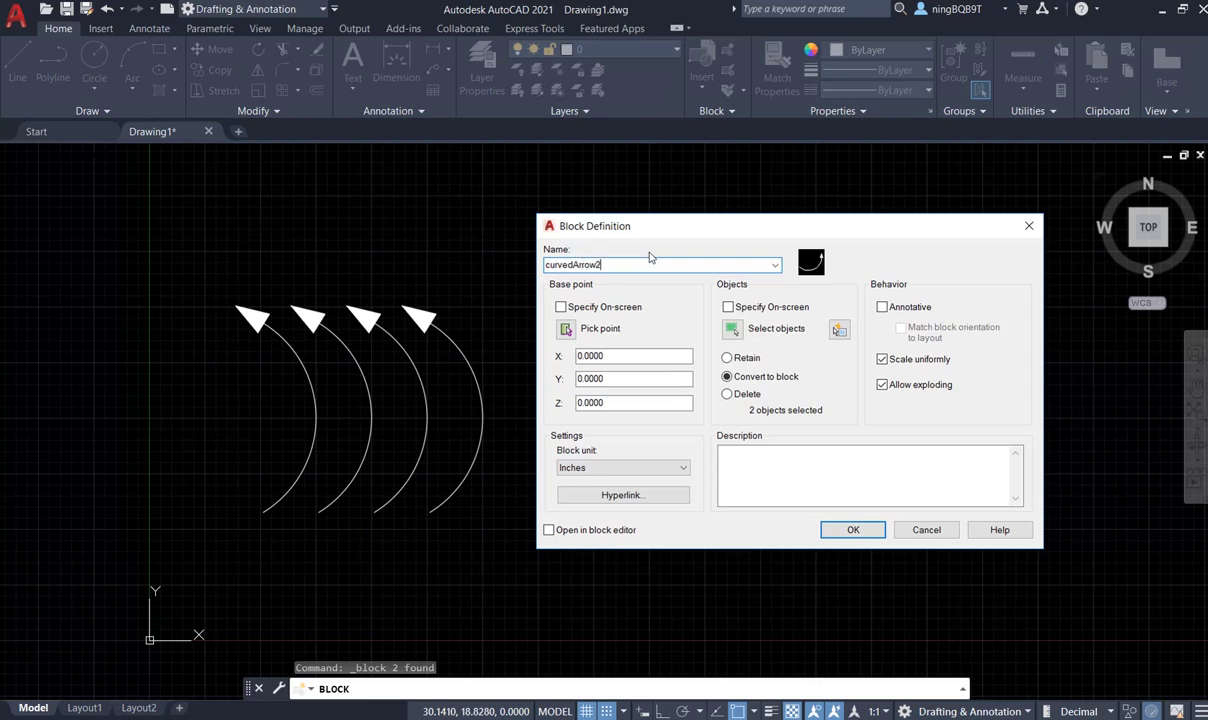
click(846, 531)
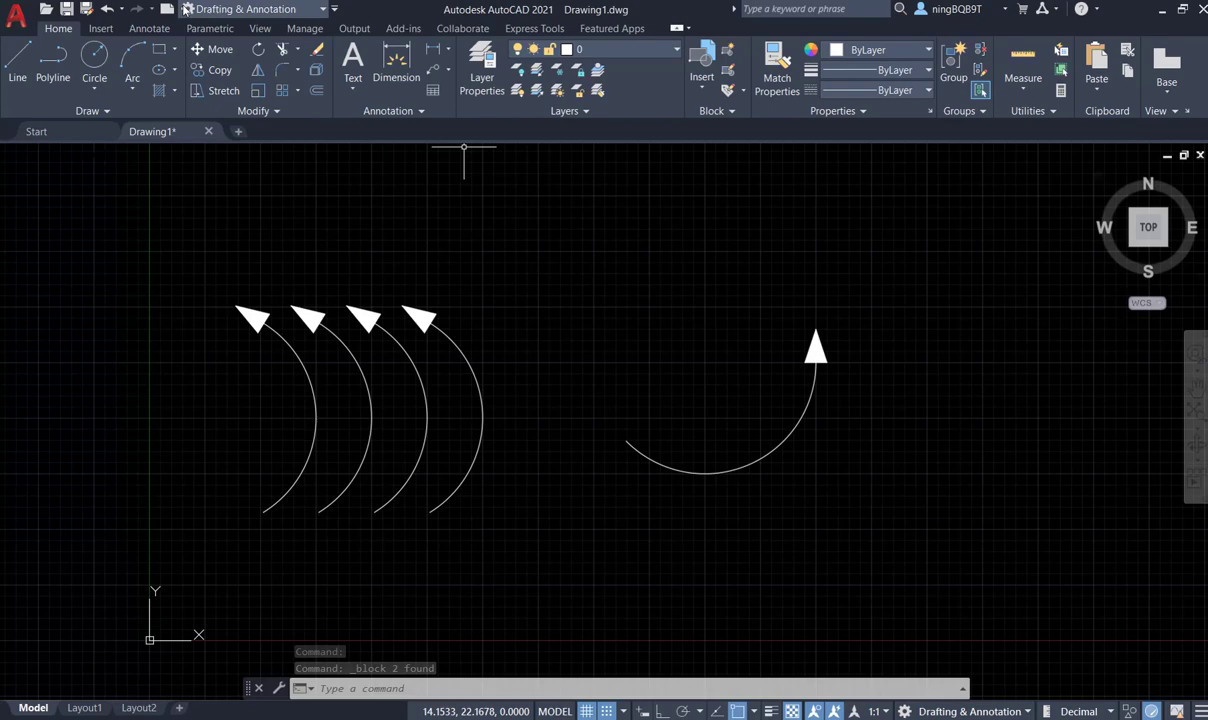
- Move curvedArrow2 from its tip up and left toward the arrow row
click(207, 54)
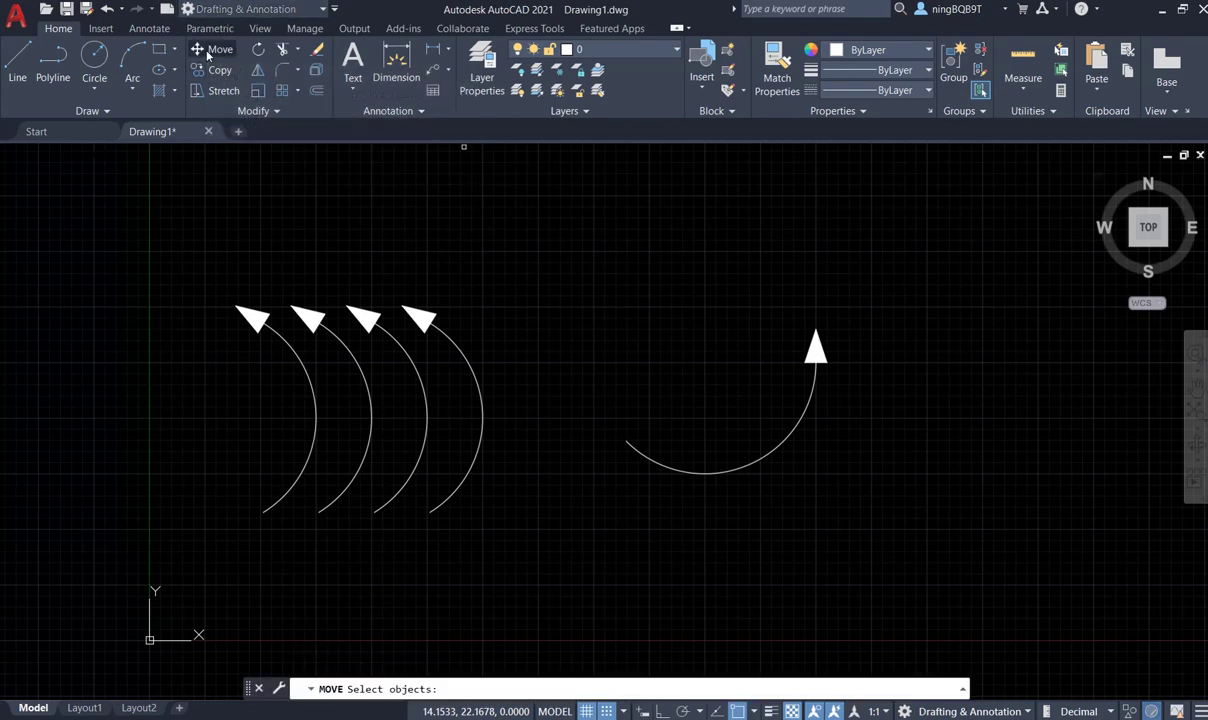
click(805, 405)
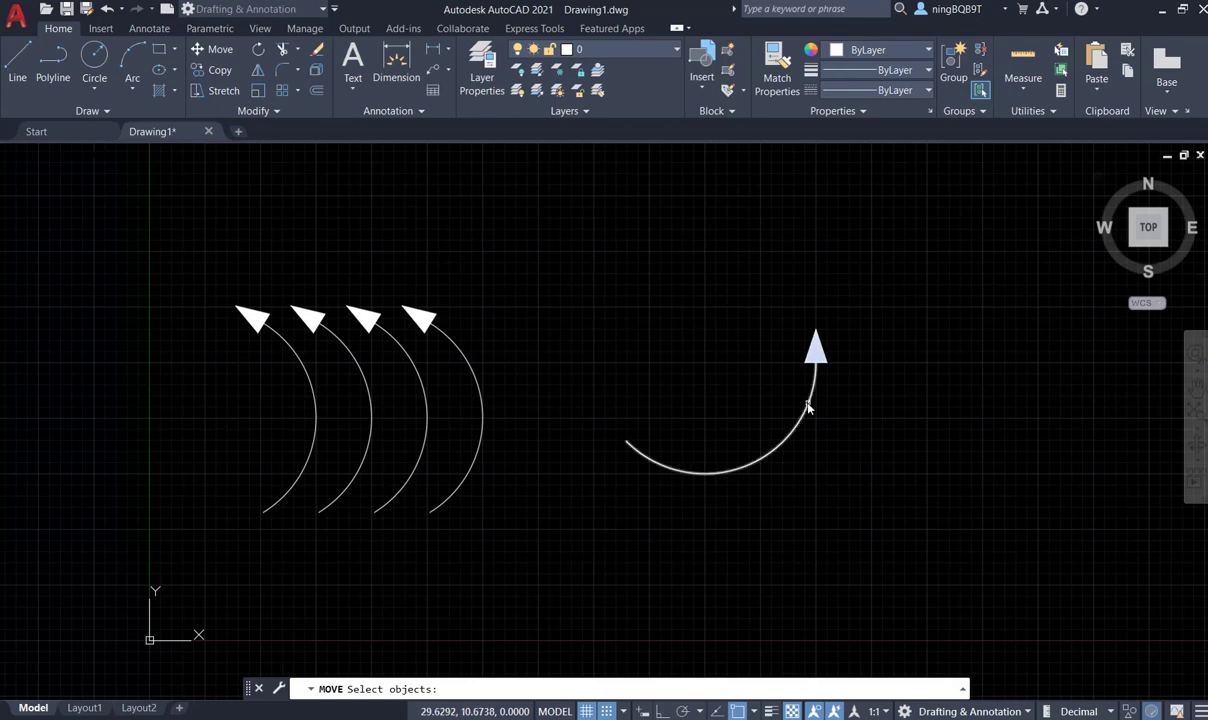
key(Return)
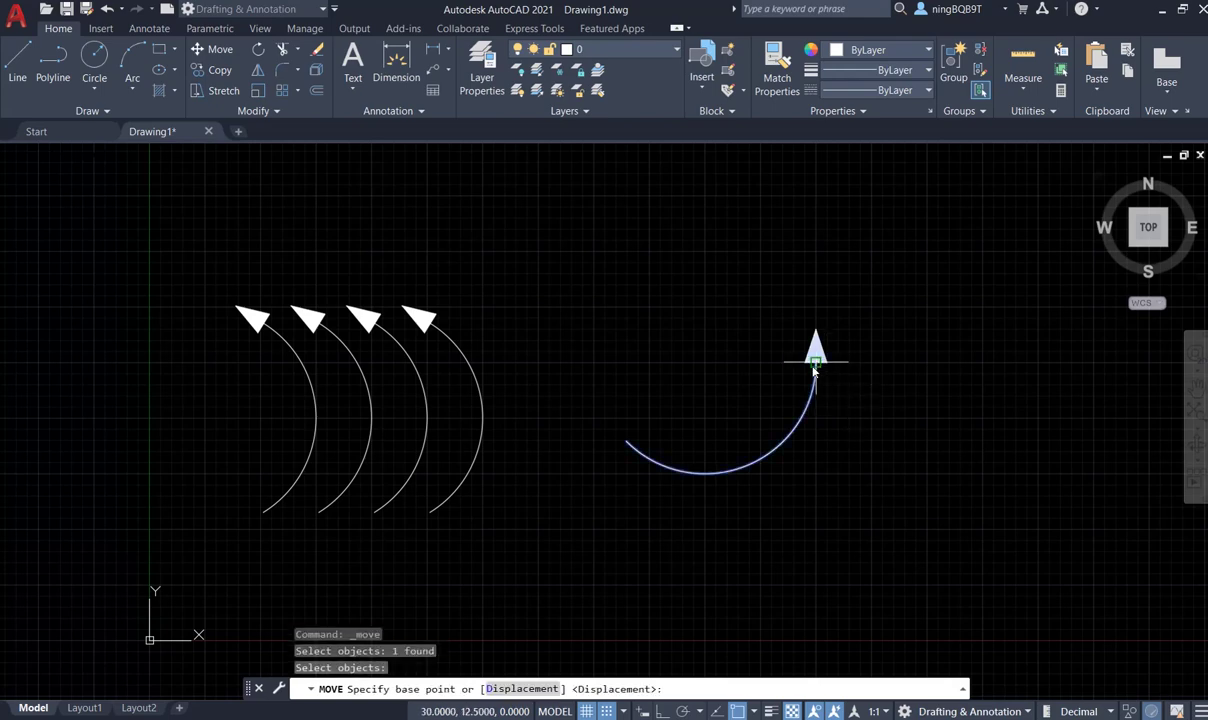
click(815, 362)
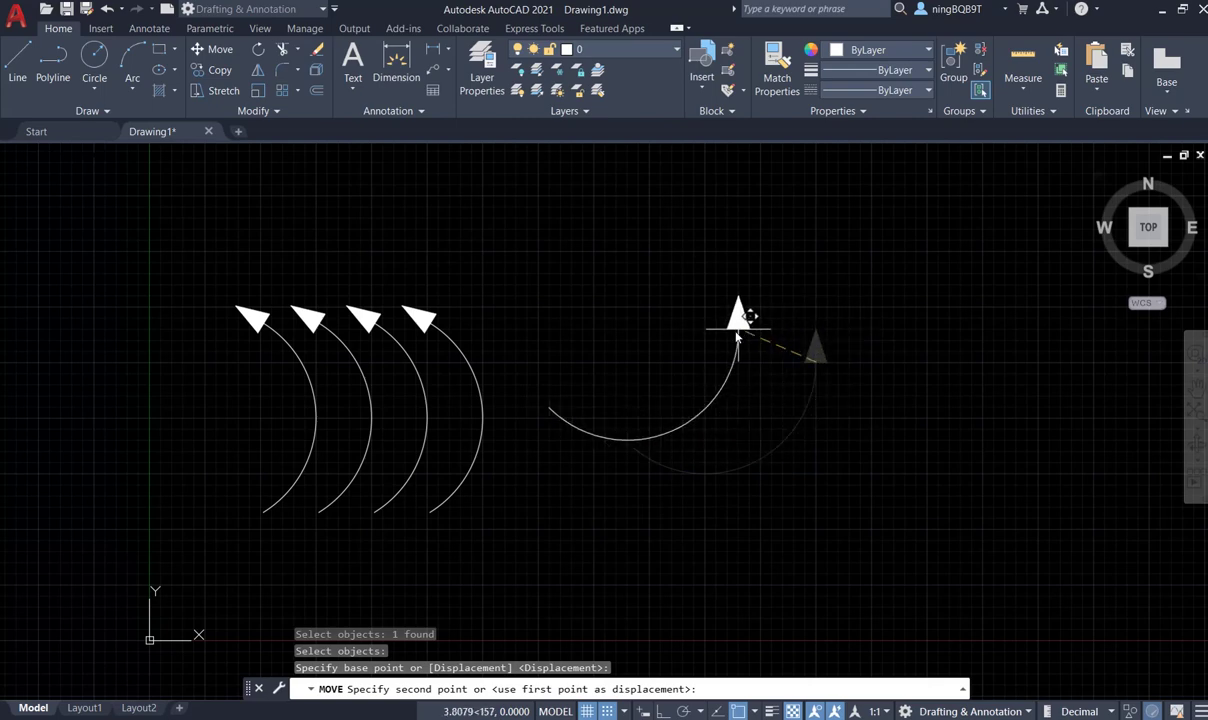
click(760, 305)
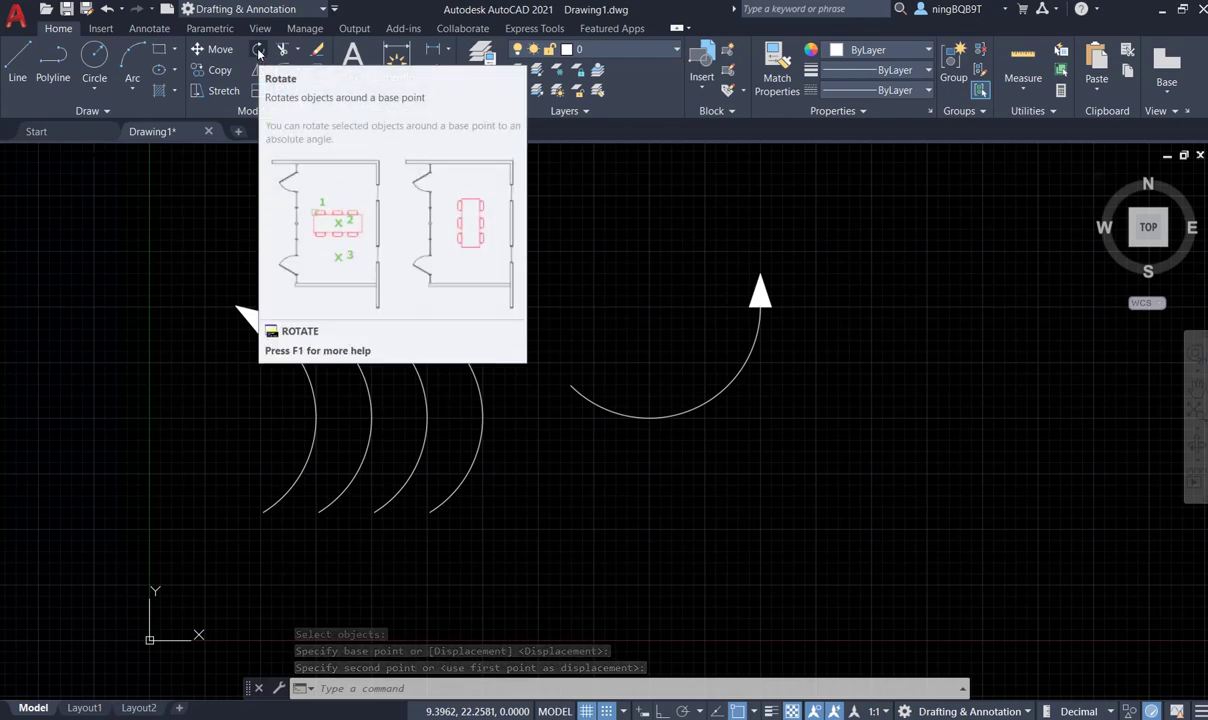
- Rotate curvedArrow2 about its tail end so its arrowhead points up
click(259, 50)
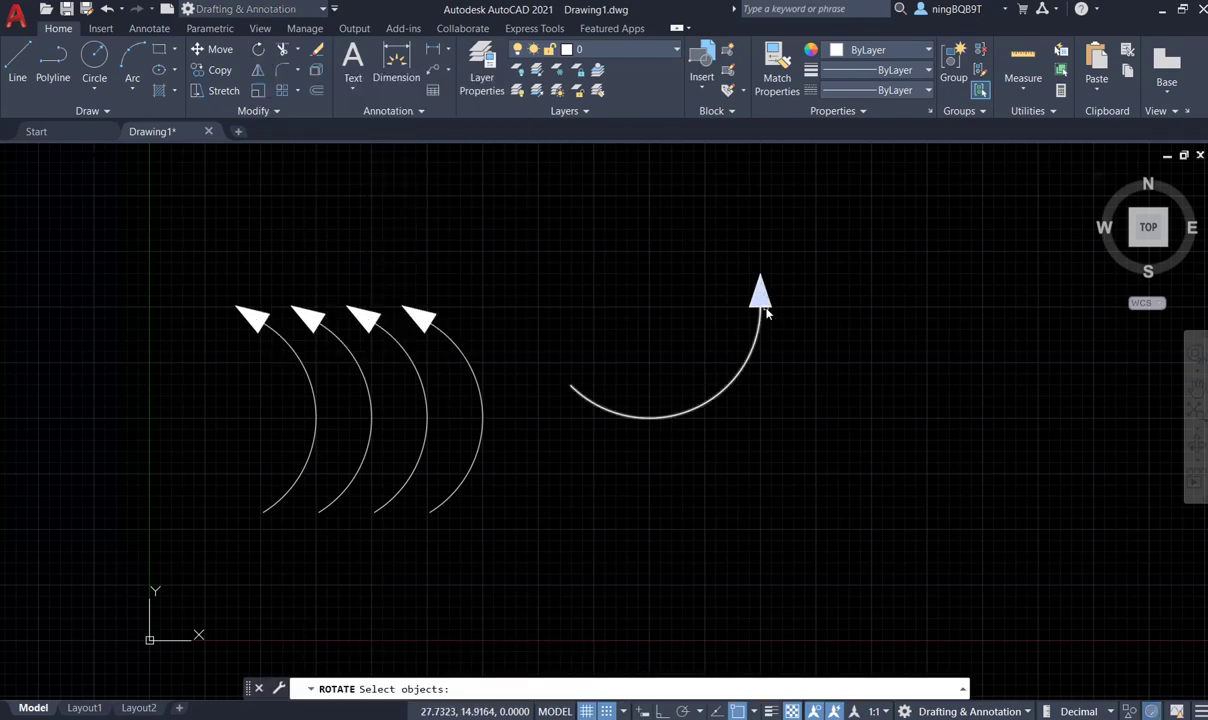
click(761, 305)
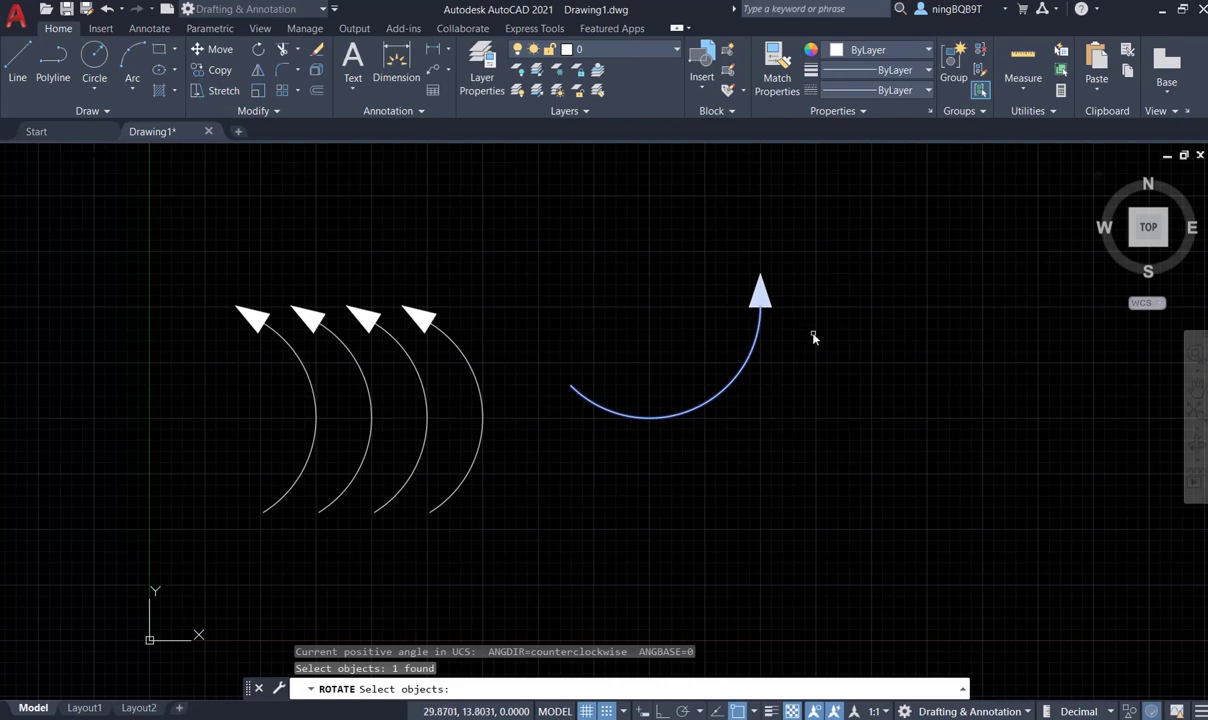
key(Return)
click(570, 386)
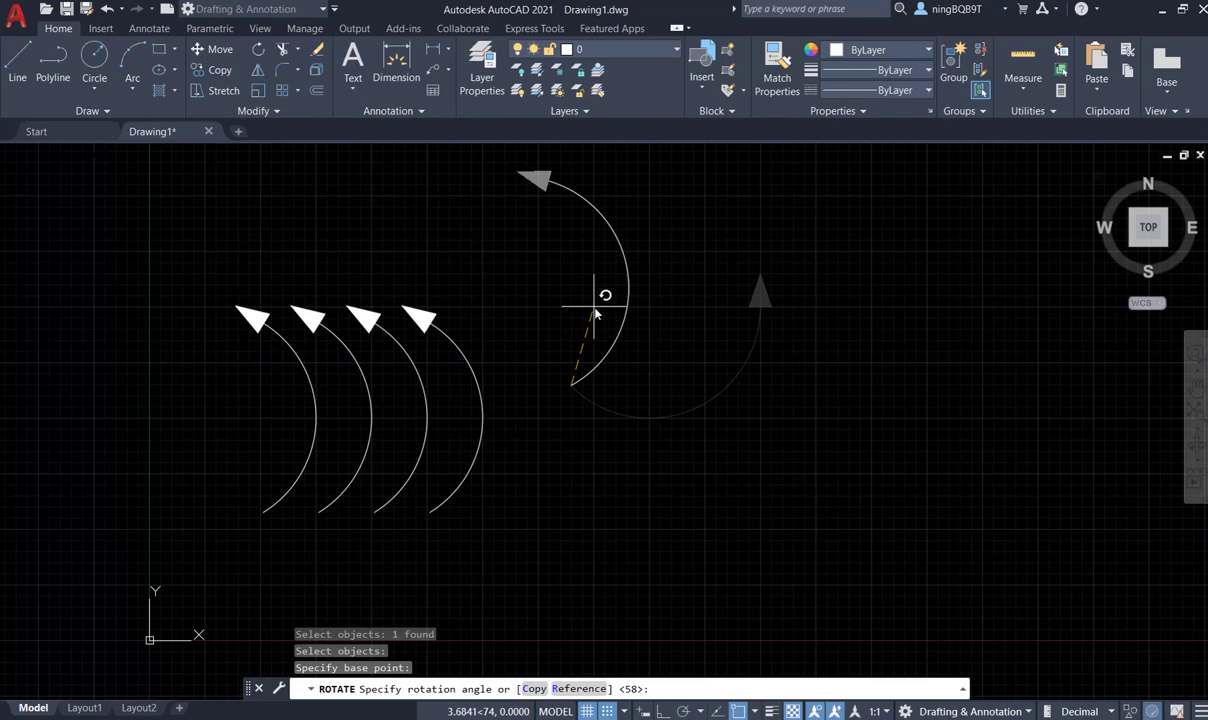
click(595, 313)
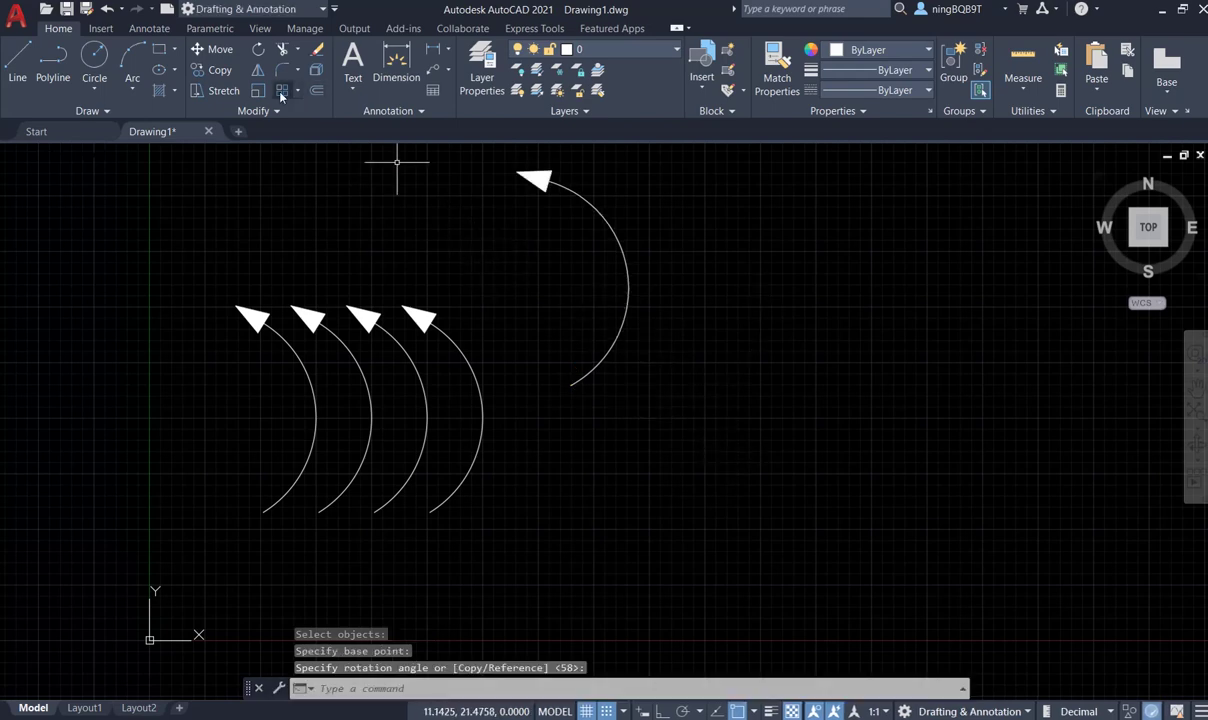
- Move the rotated curvedArrow2 block down, level with the row of four arrows on its left
click(211, 49)
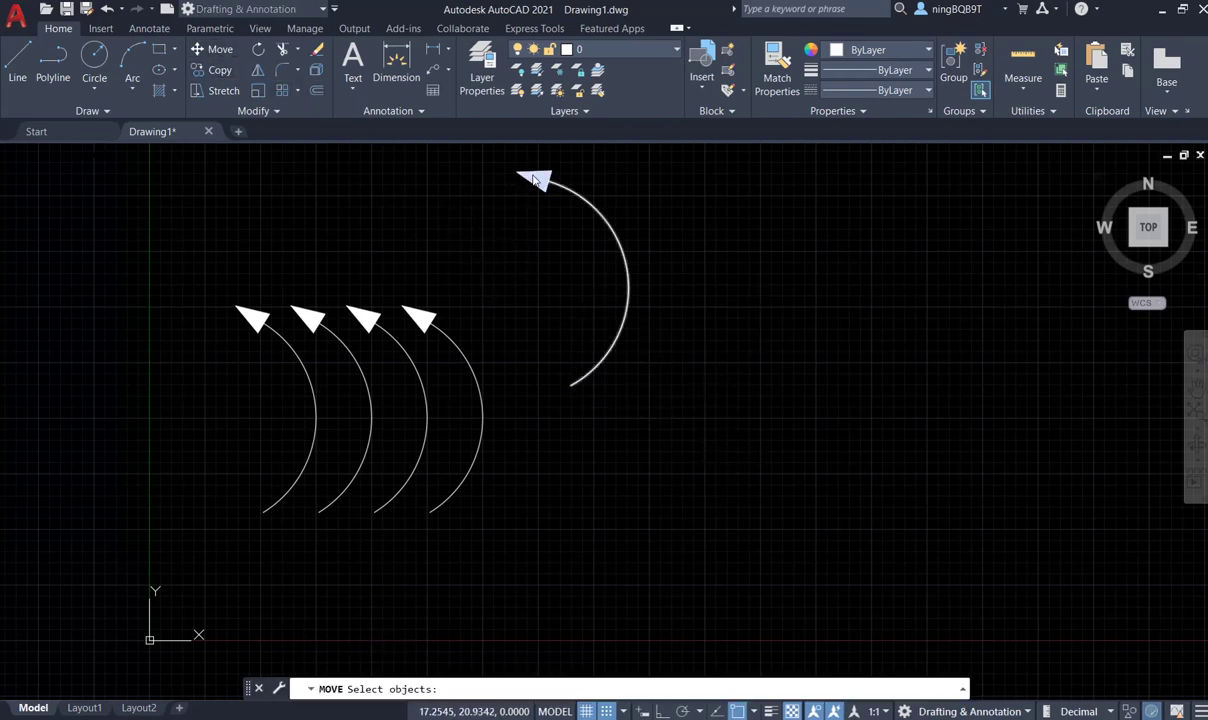
click(520, 171)
click(545, 184)
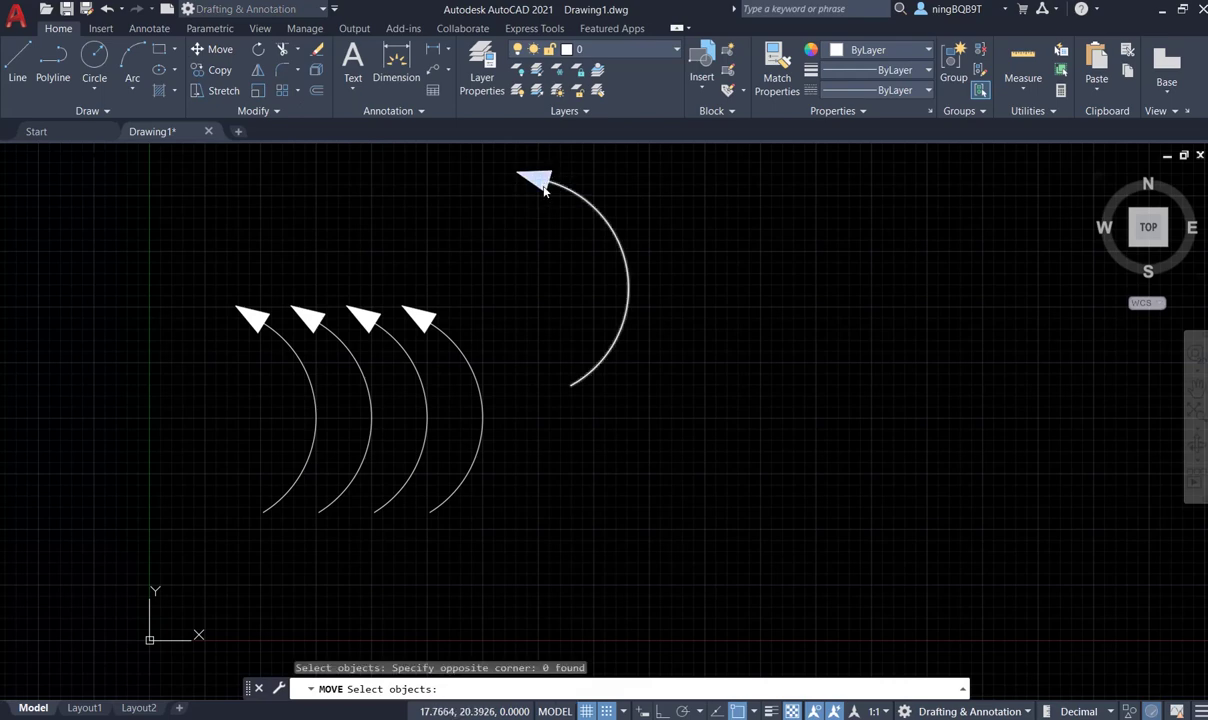
click(551, 186)
click(512, 170)
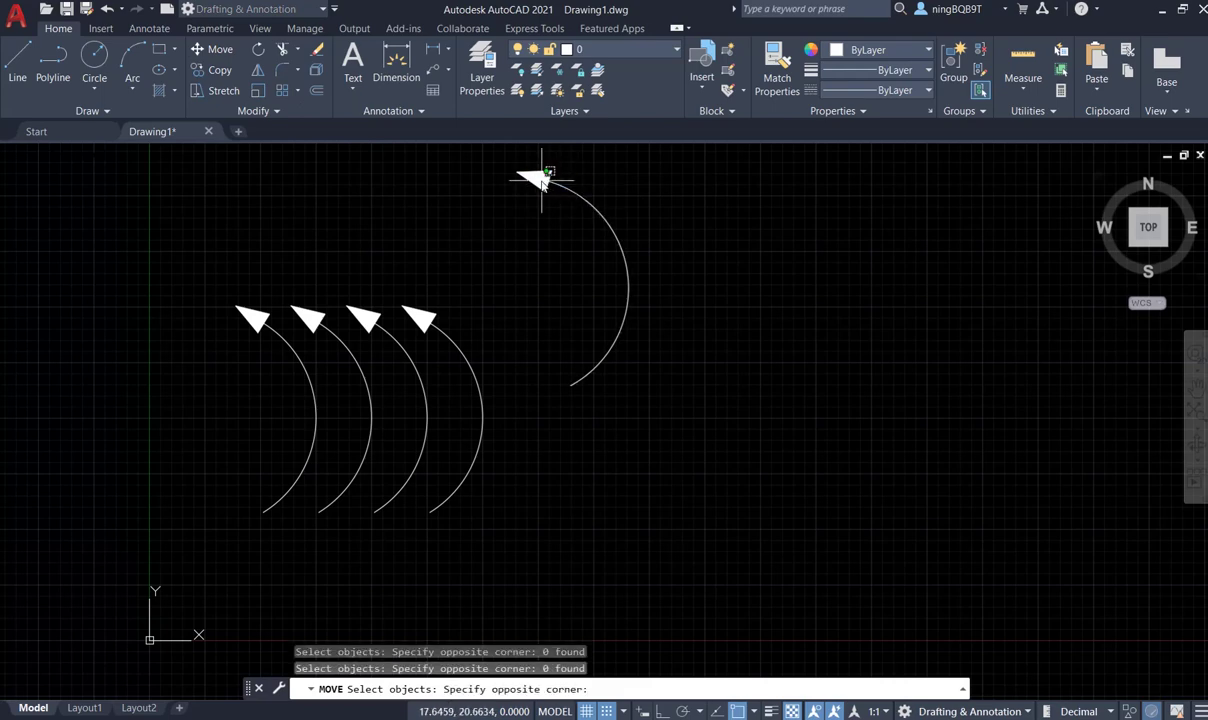
click(629, 268)
click(627, 265)
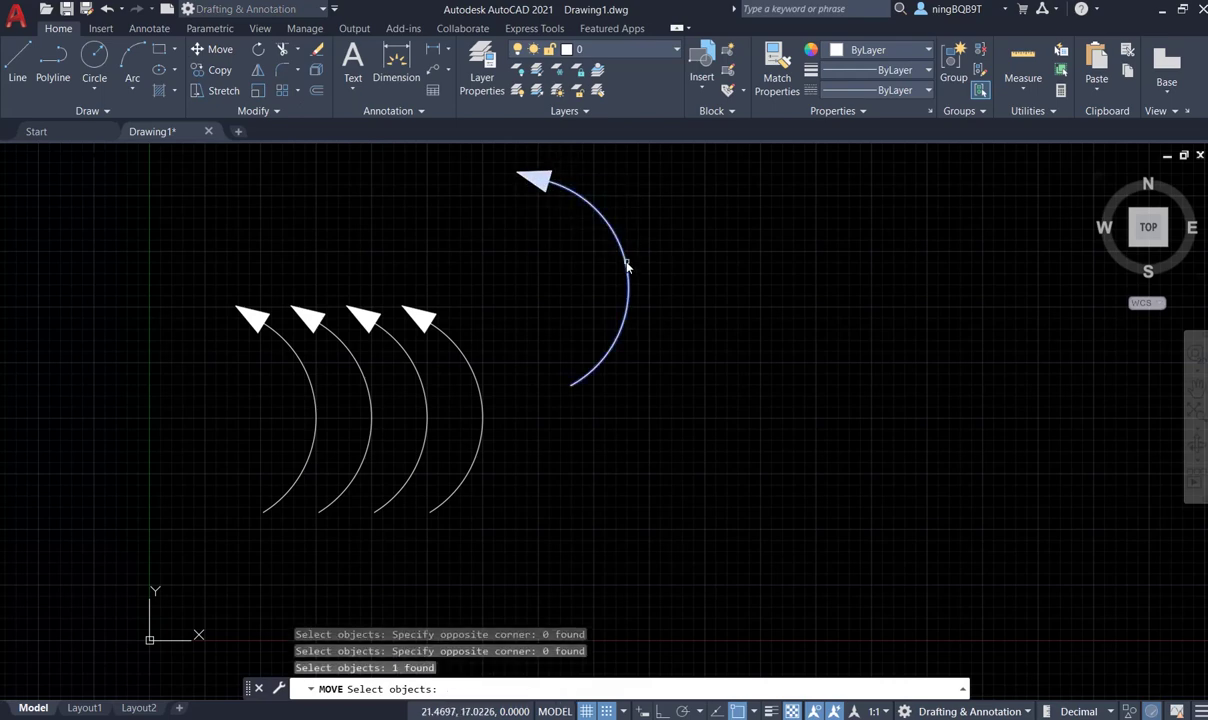
key(Return)
click(627, 277)
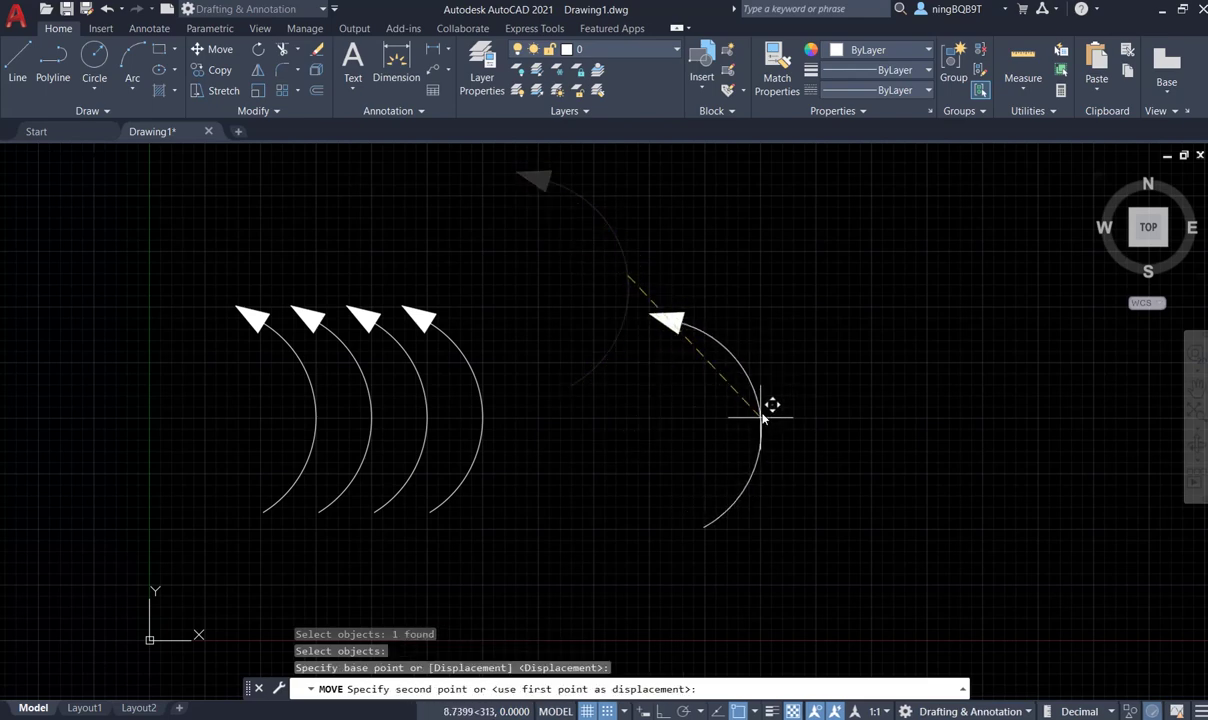
click(761, 416)
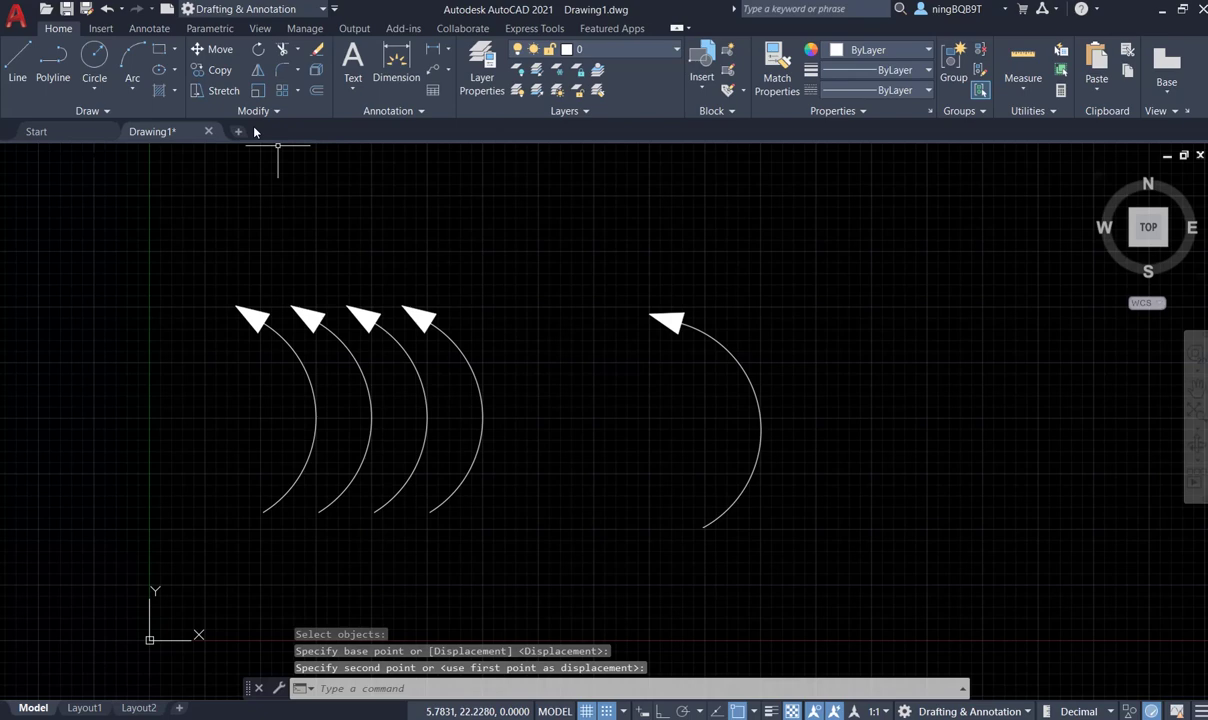
click(218, 76)
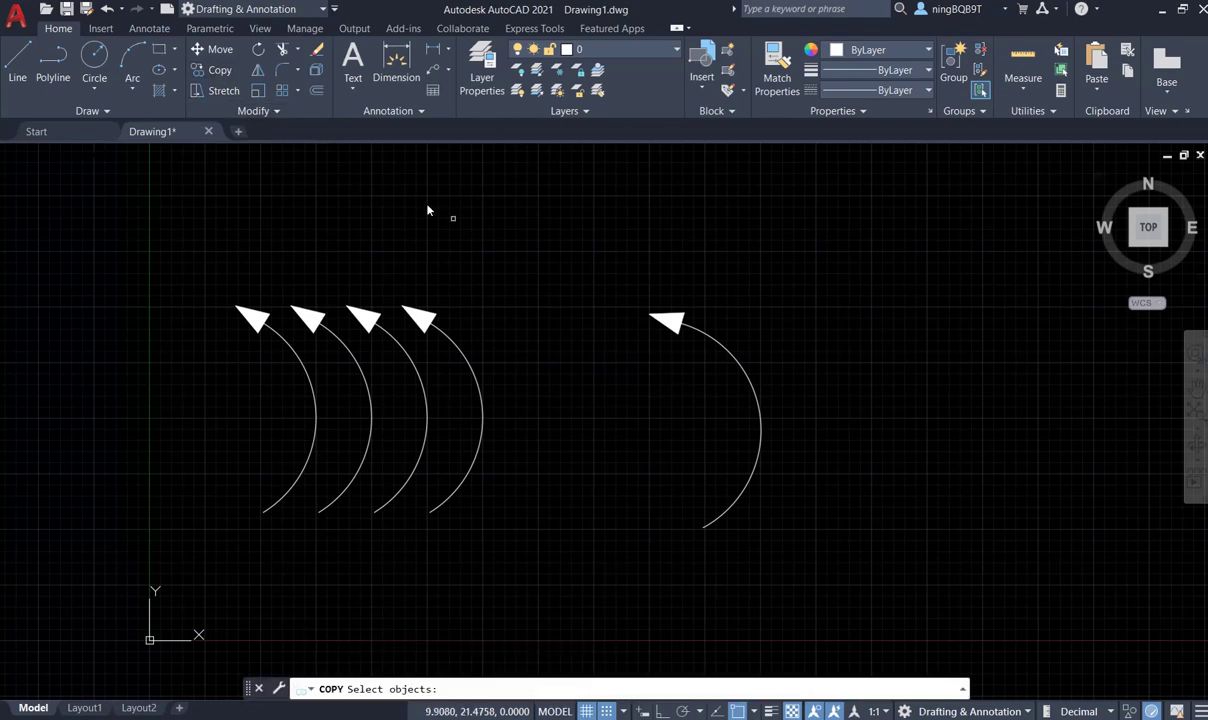
- Copy the curvedArrow2 block three times, one to its left and two to its right, forming a row of four
click(761, 428)
key(Return)
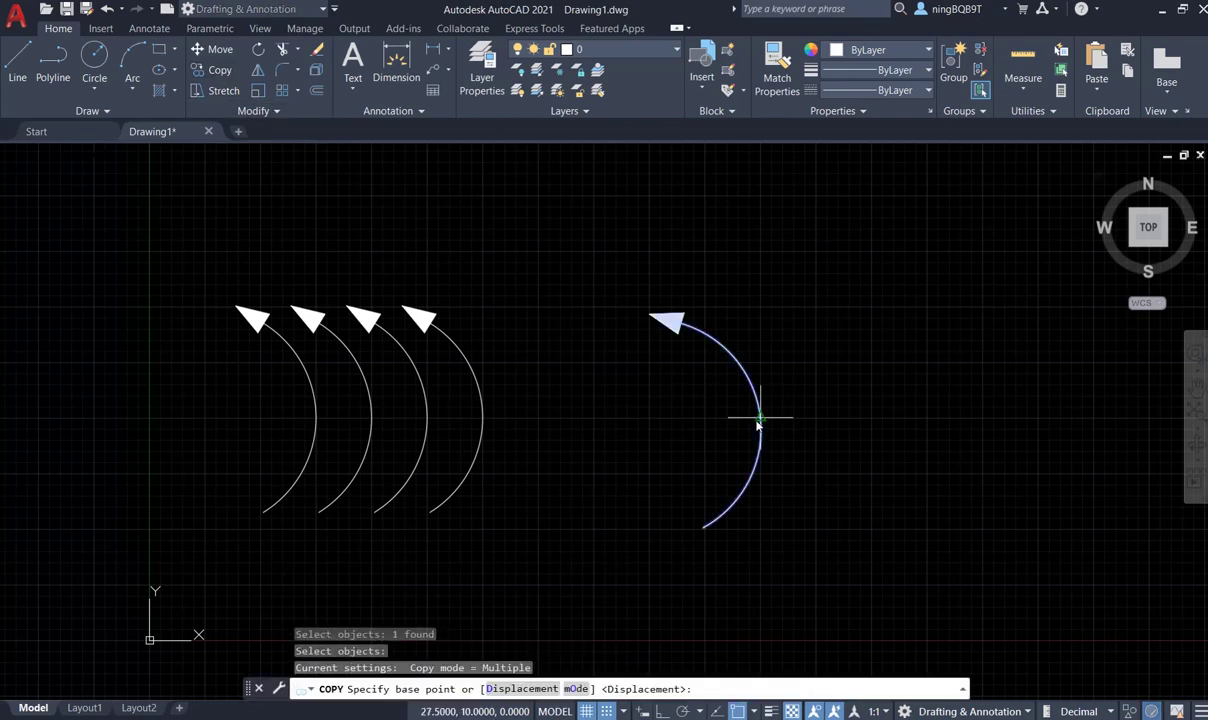
click(761, 418)
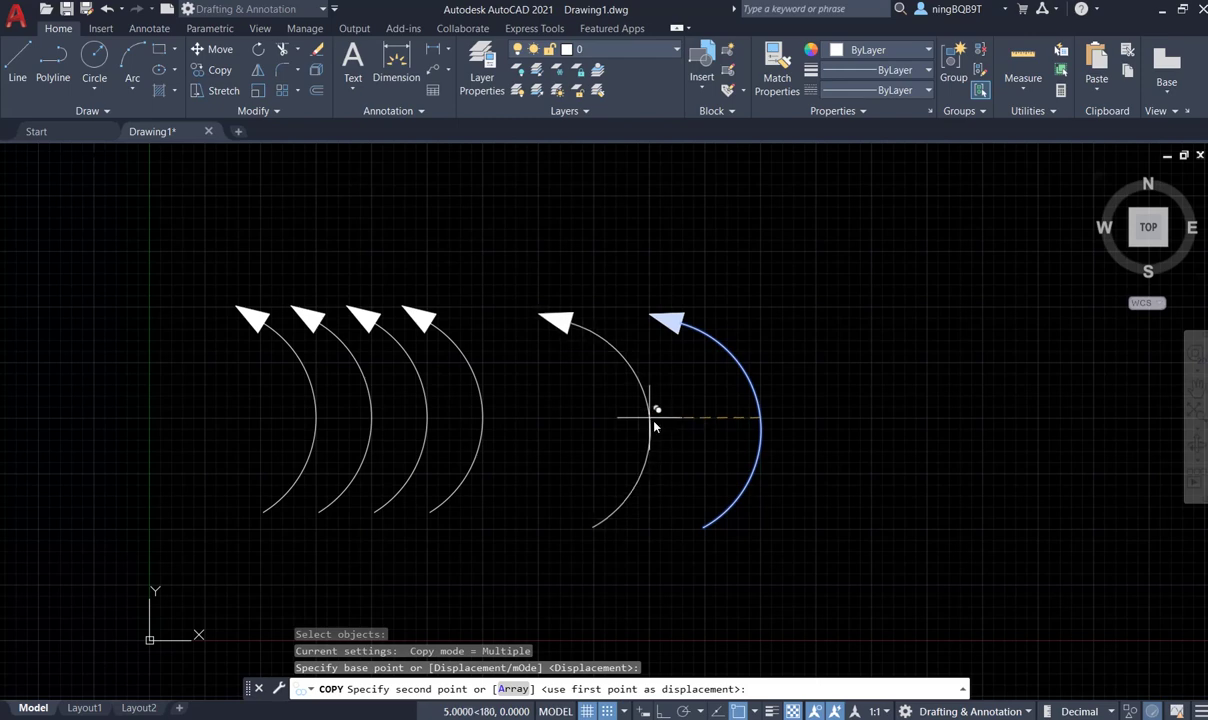
click(655, 427)
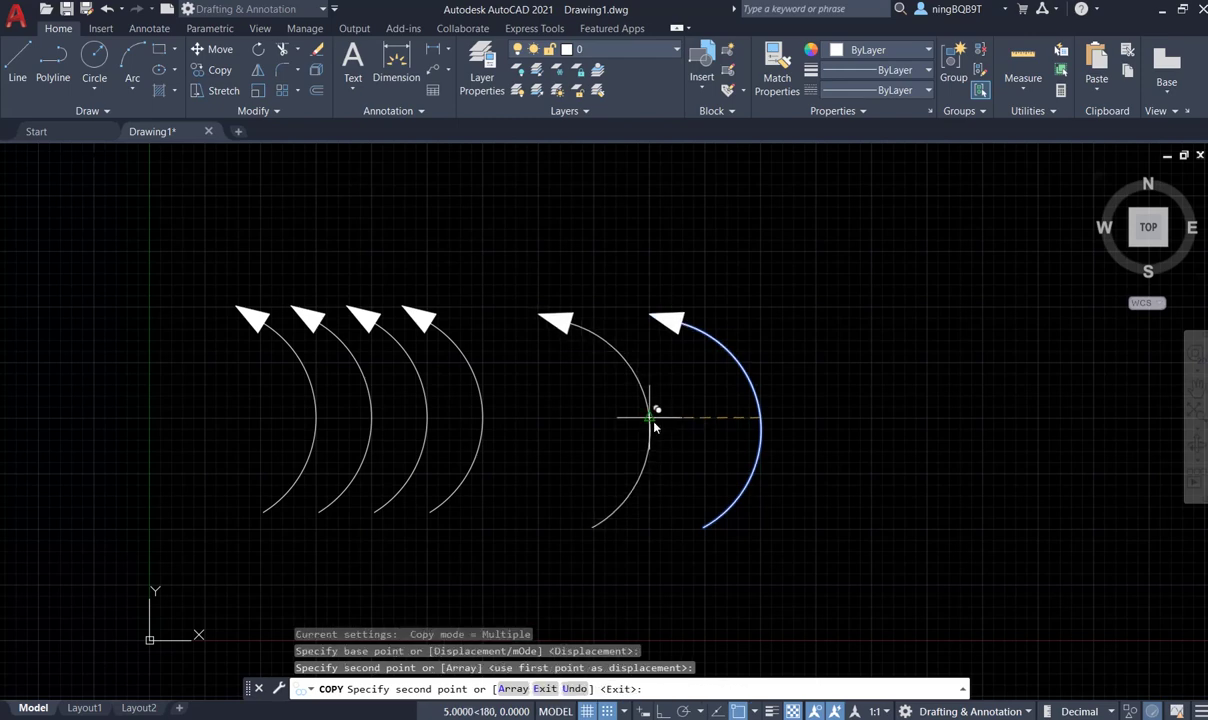
click(706, 419)
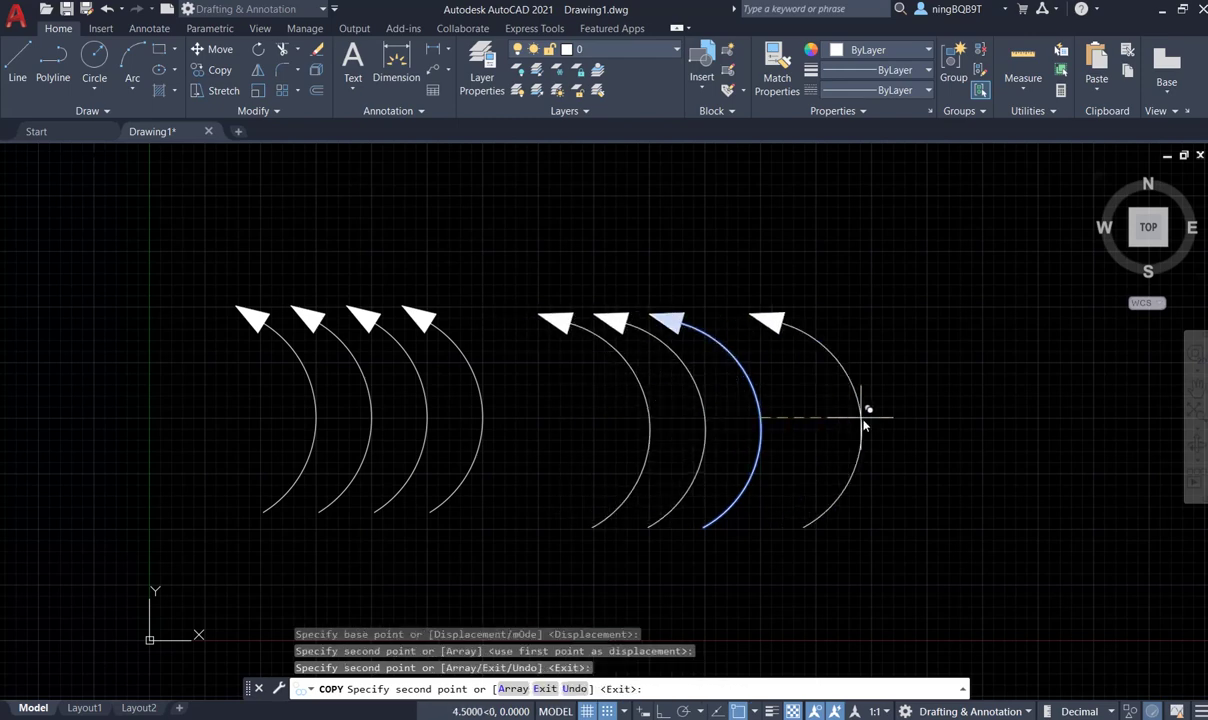
click(817, 418)
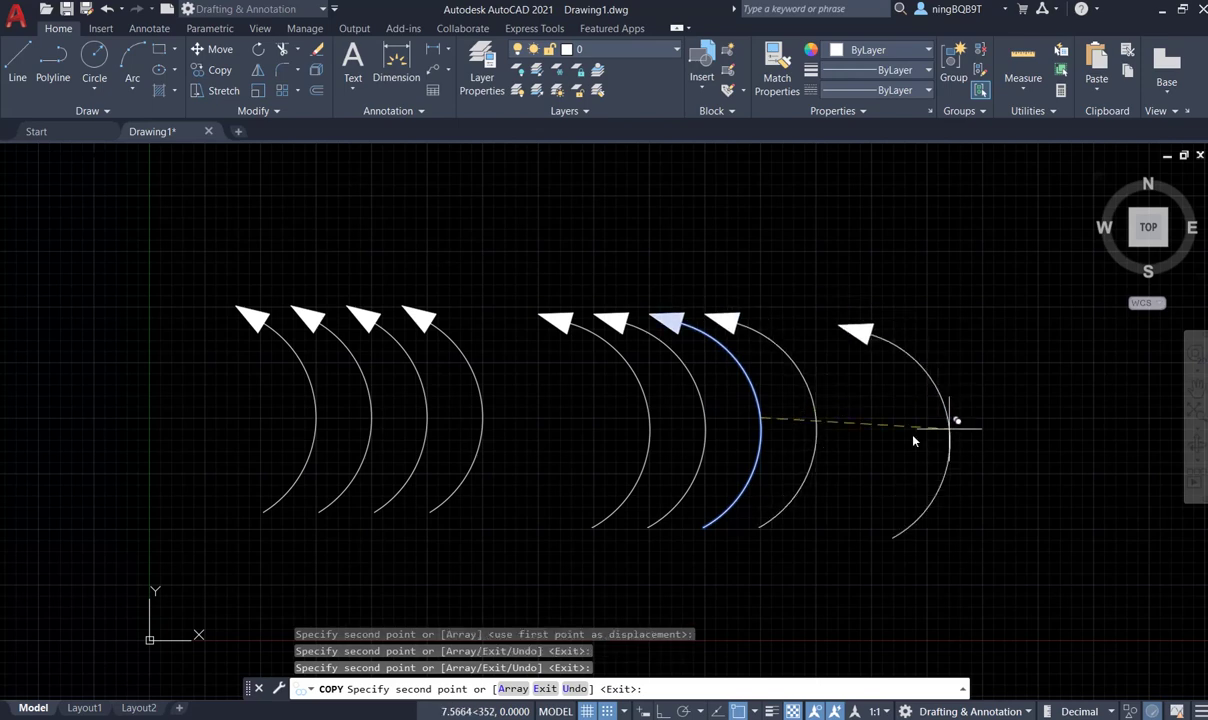
right_click(902, 428)
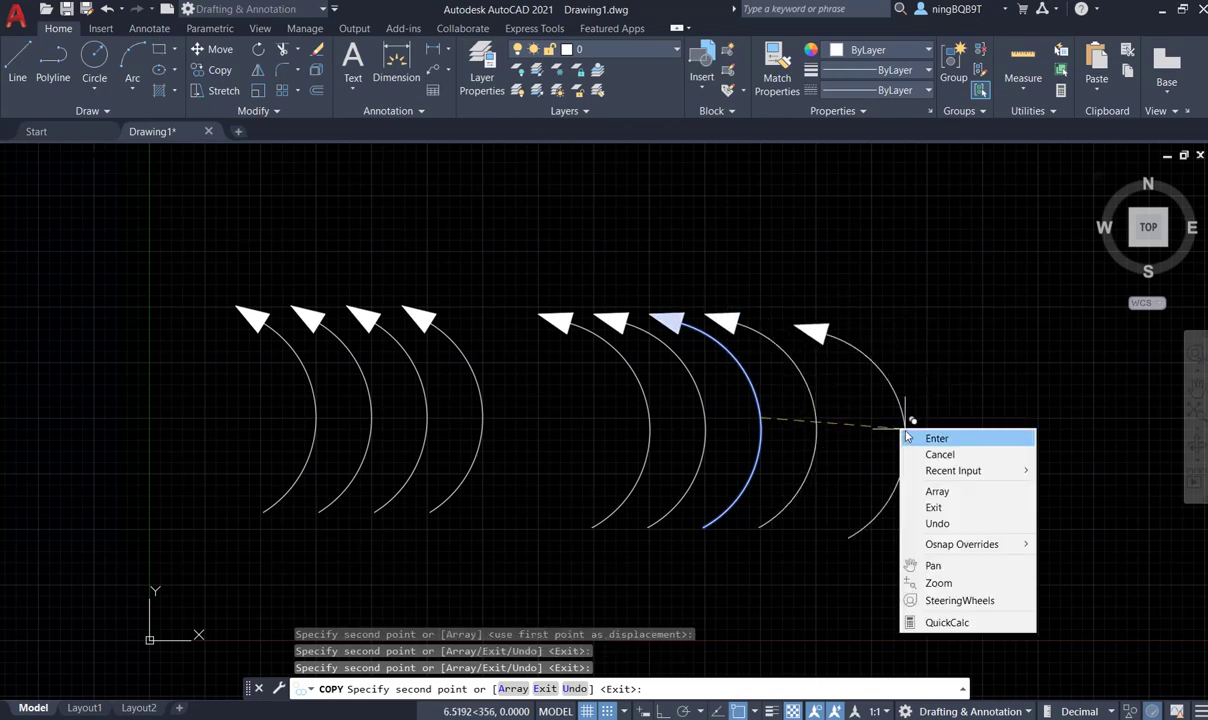
click(928, 433)
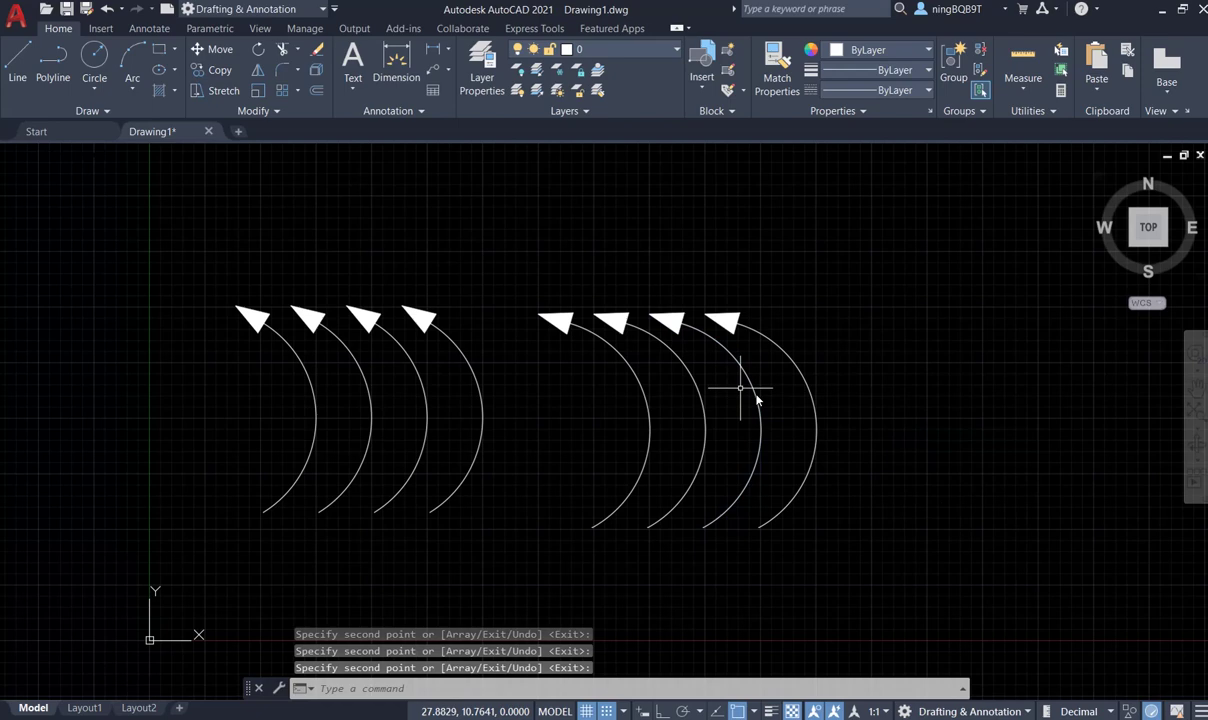